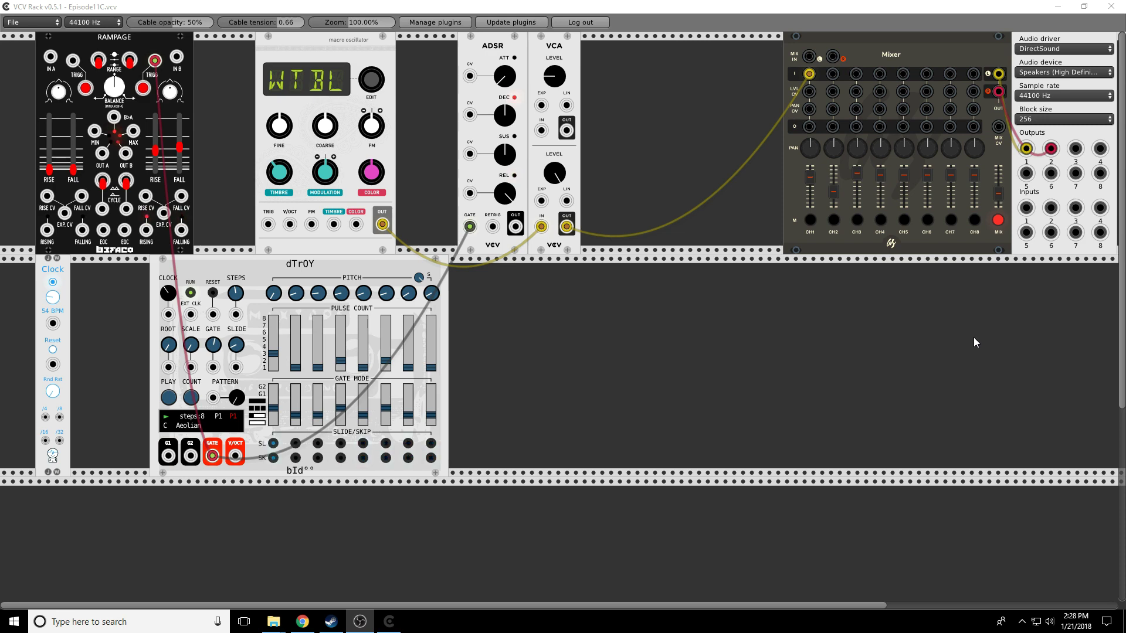
left_click_drag(305, 48, 322, 46)
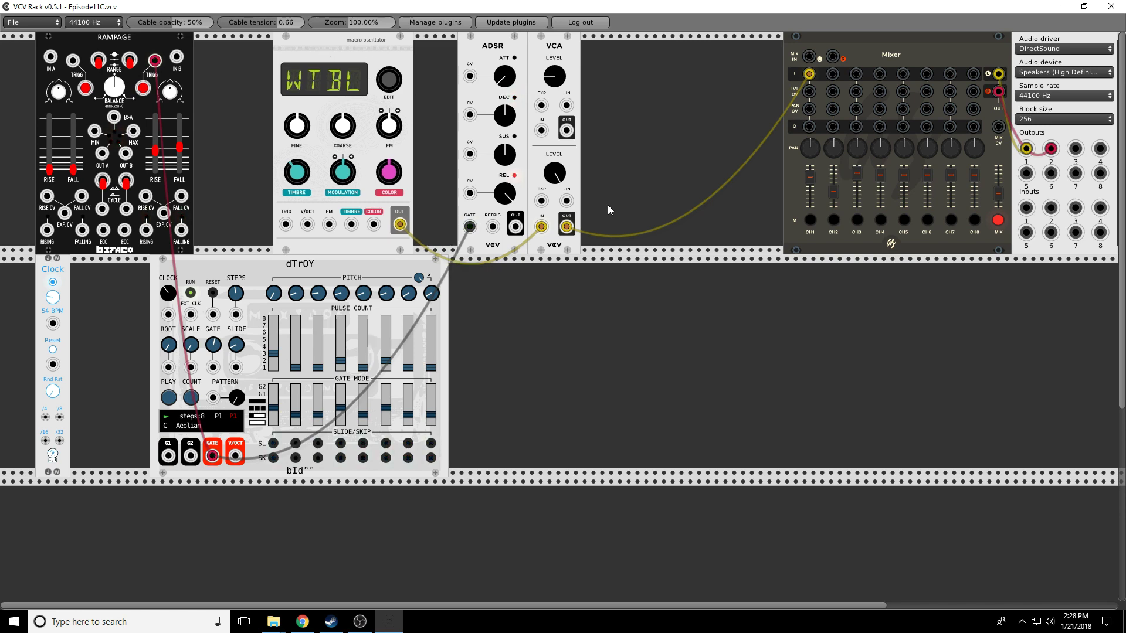
right_click(543, 321)
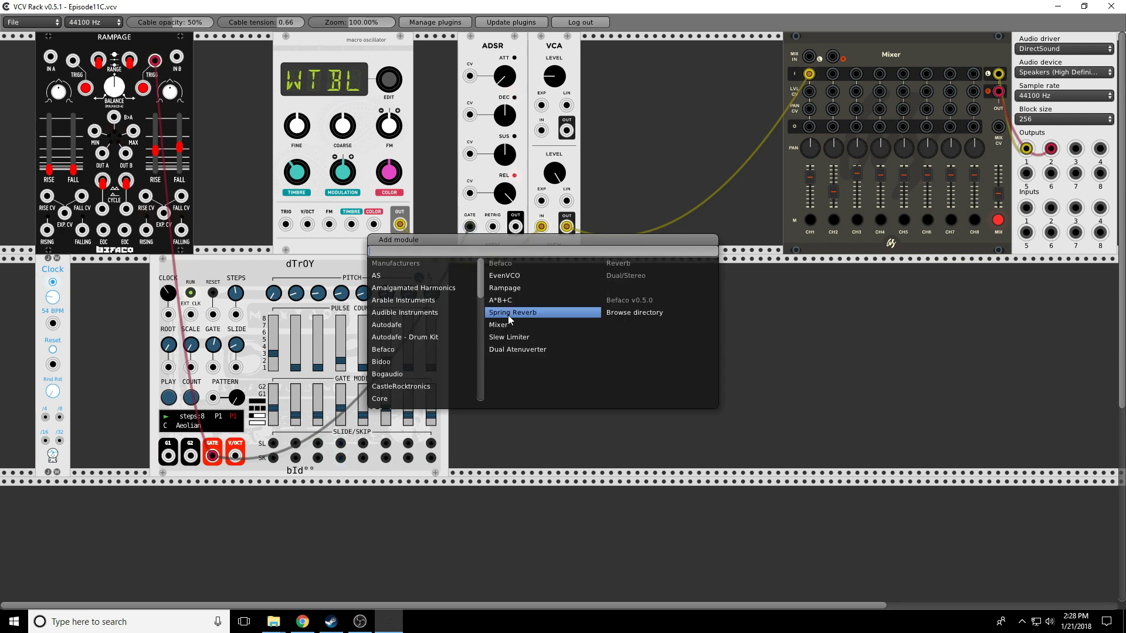
left_click(419, 315)
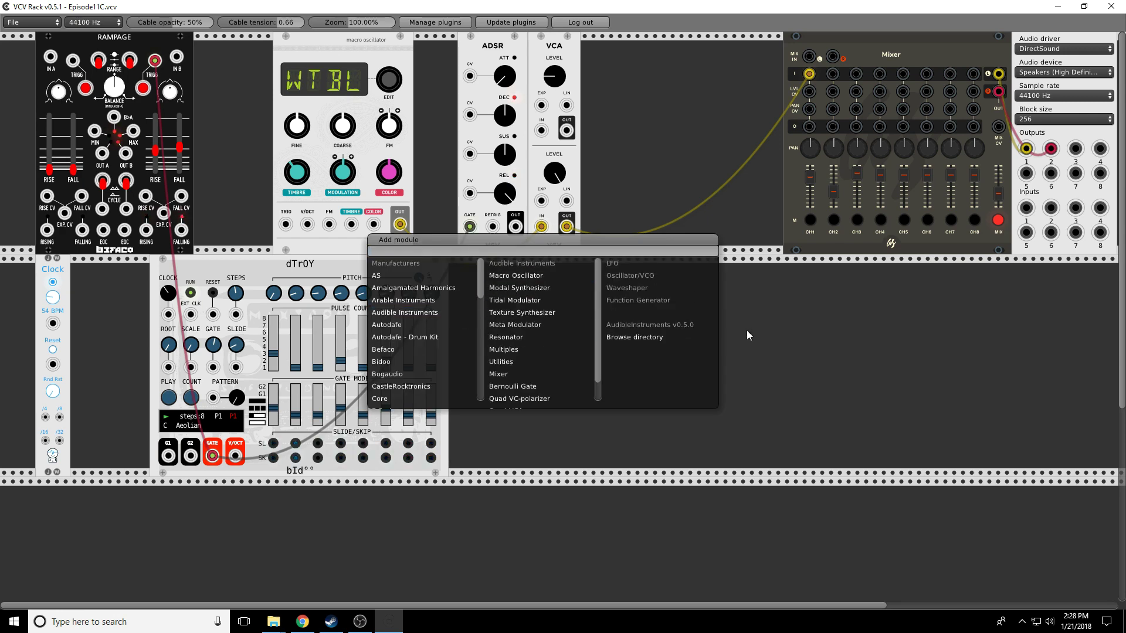
left_click(794, 337)
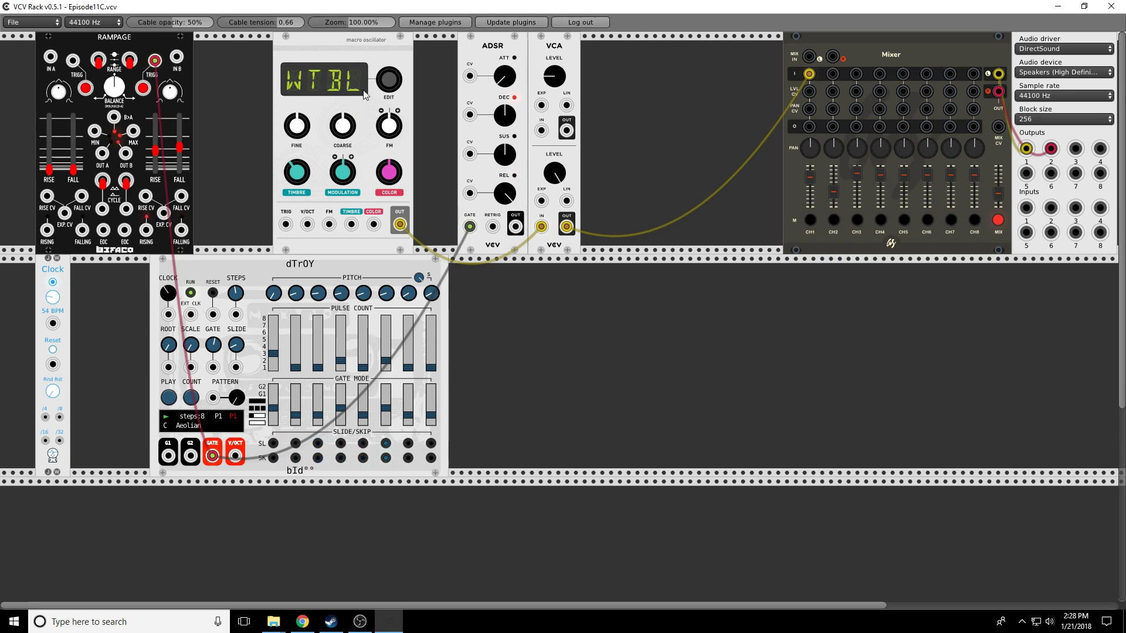
mouse_move(387, 84)
left_mouse_down()
mouse_move(387, 99)
mouse_move(387, 74)
mouse_move(388, 85)
left_mouse_up()
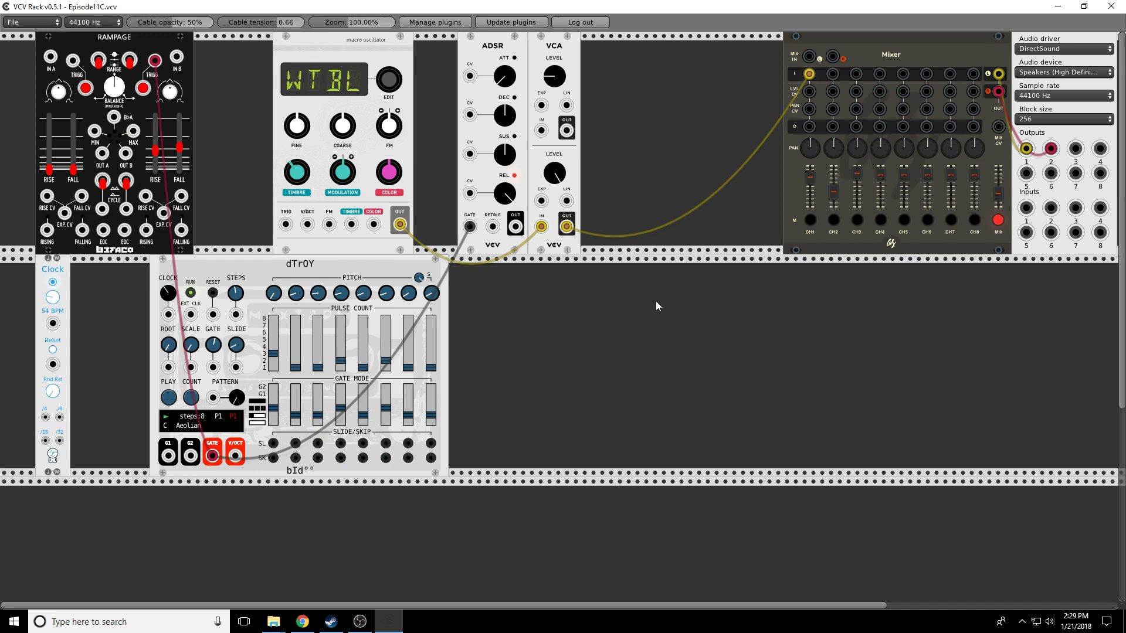
Step: Lower the Mixer MIX level slightly, turn the oscillator's TIMBRE counter-clockwise, and mute channel 1
left_click_drag(998, 194, 1004, 227)
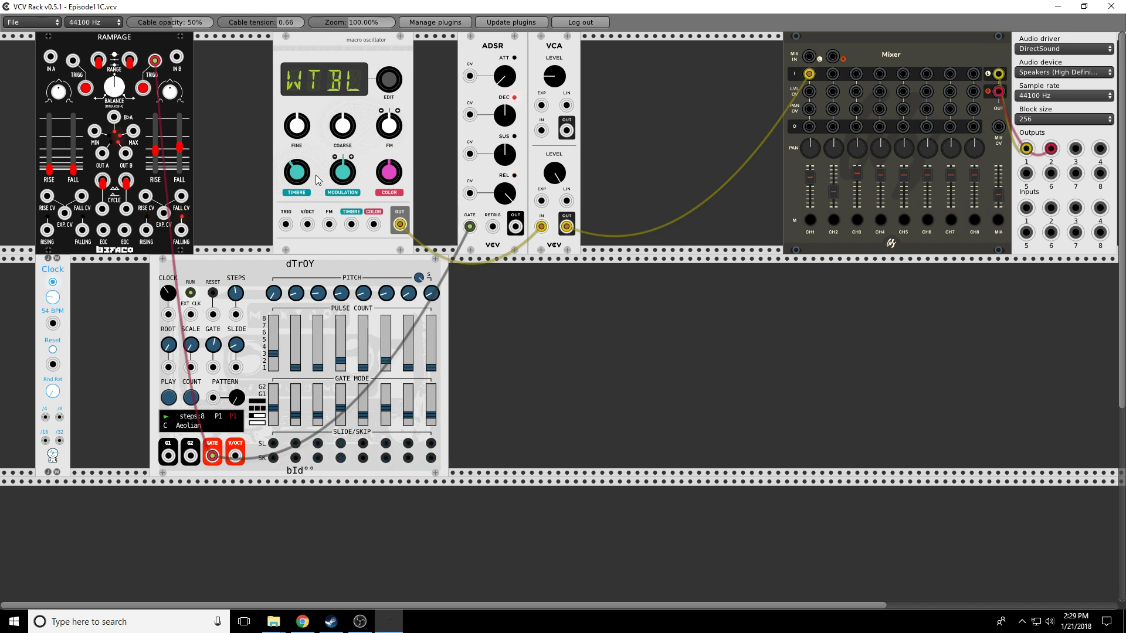
left_click_drag(308, 171, 308, 184)
left_click_drag(308, 184, 308, 190)
left_click(810, 221)
key("alt+Tab")
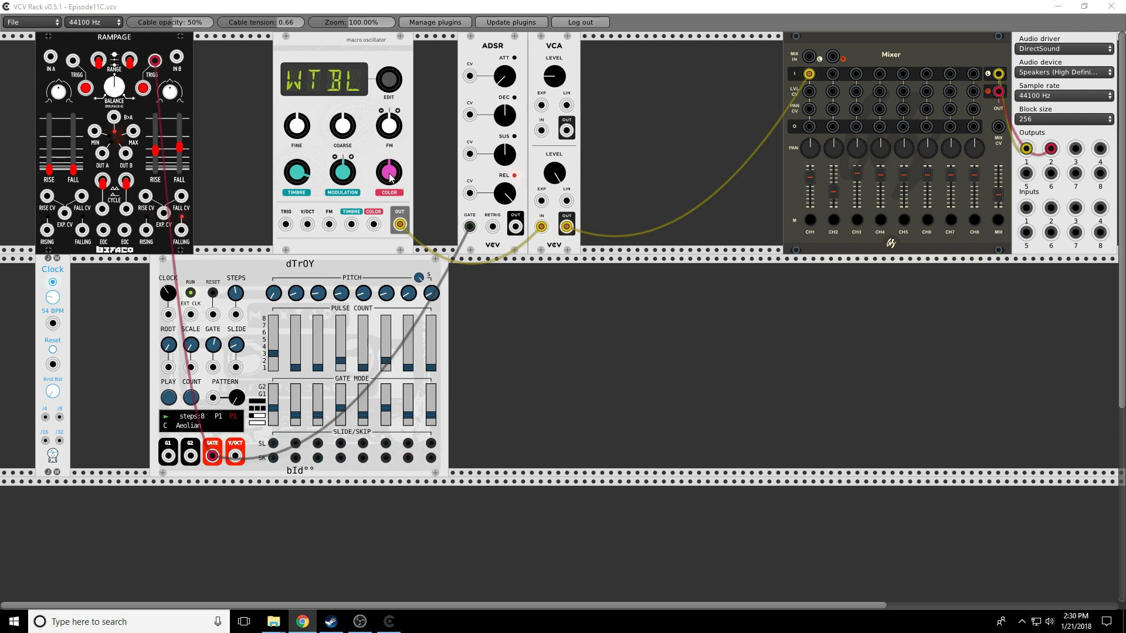
key("alt+Tab")
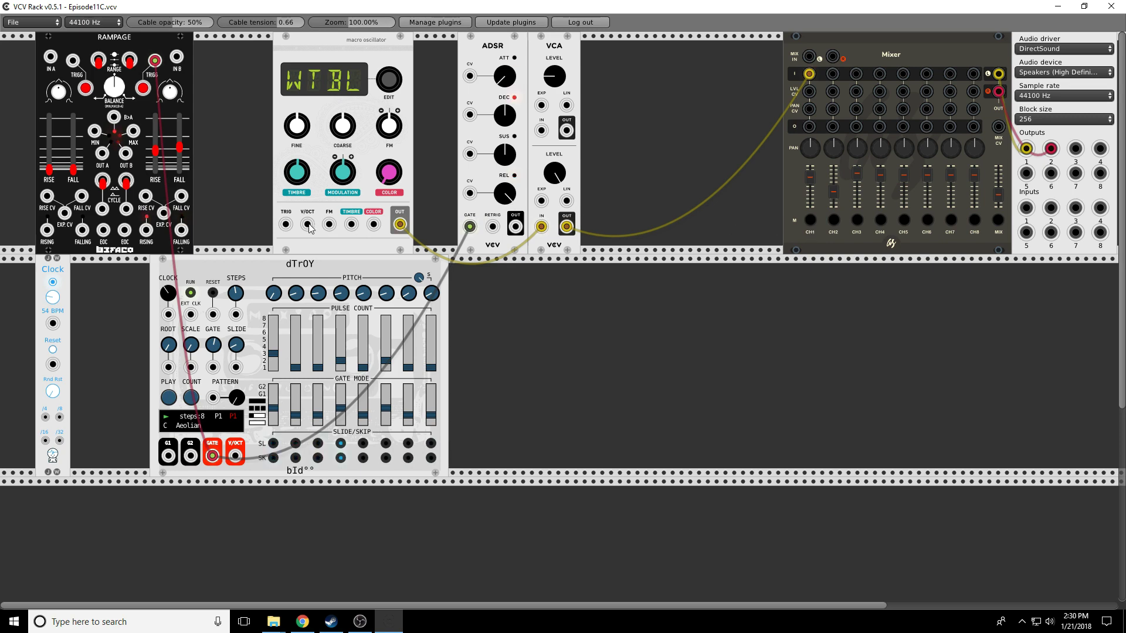
Step: Cable dTrOY's V/OCT output to the oscillator's V/OCT input and Rampage OUT B to TIMBRE
left_click_drag(306, 224, 235, 456)
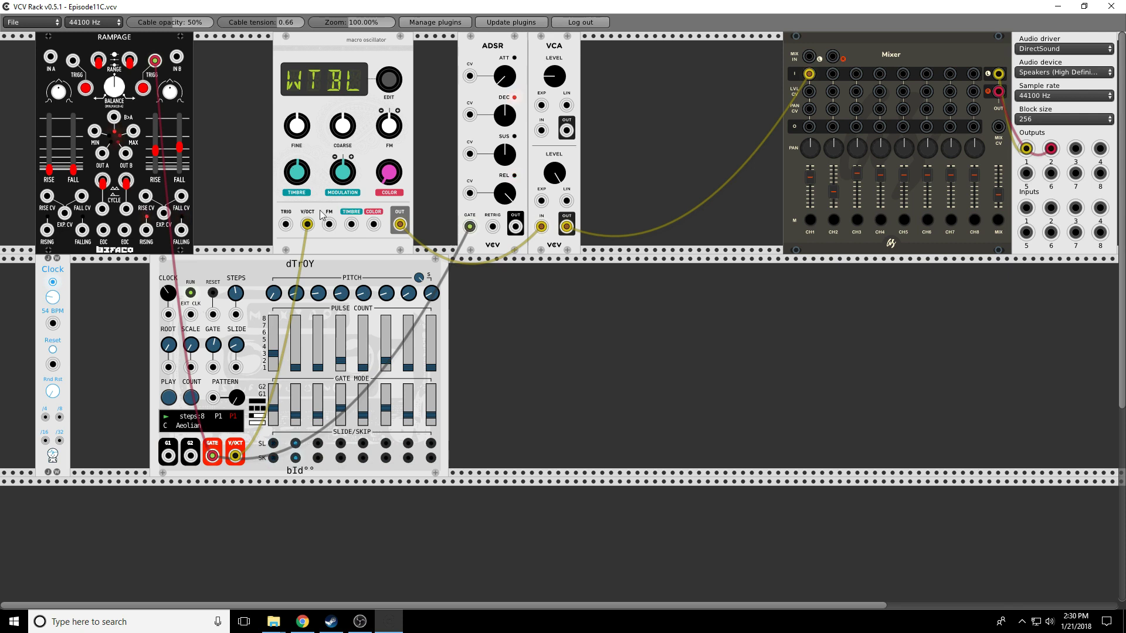
left_click_drag(351, 226, 127, 154)
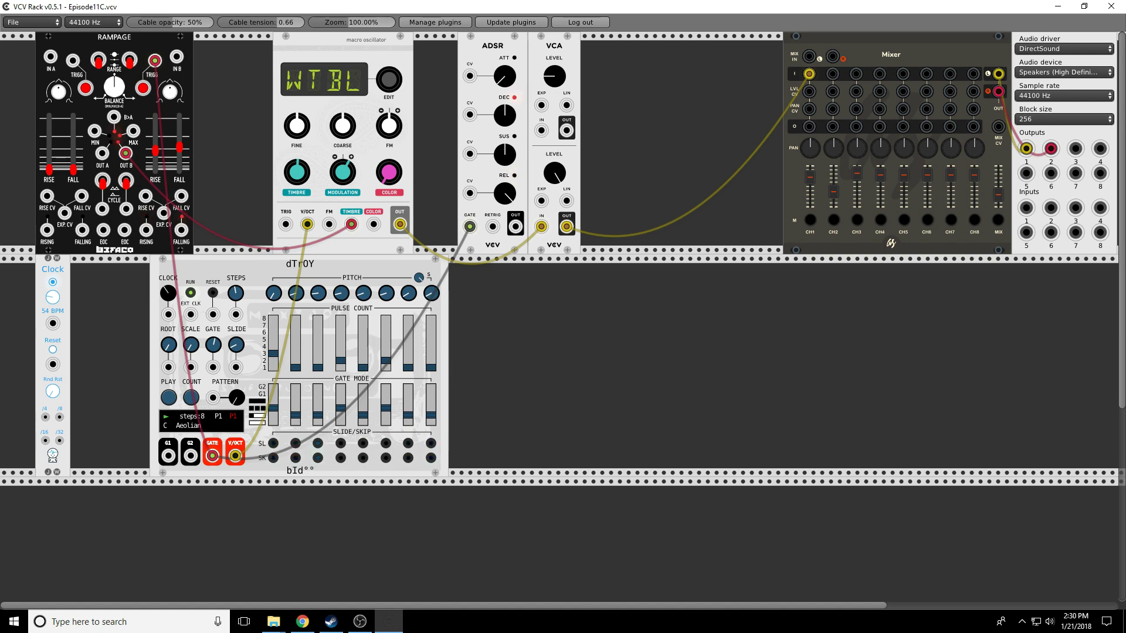
Step: Adjust the oscillator's MODULATION and COLOR, set TIMBRE near 12 o'clock, and raise Rampage's right RISE
left_click_drag(340, 172, 297, 188)
left_click_drag(389, 184, 388, 185)
left_click_drag(297, 173, 297, 165)
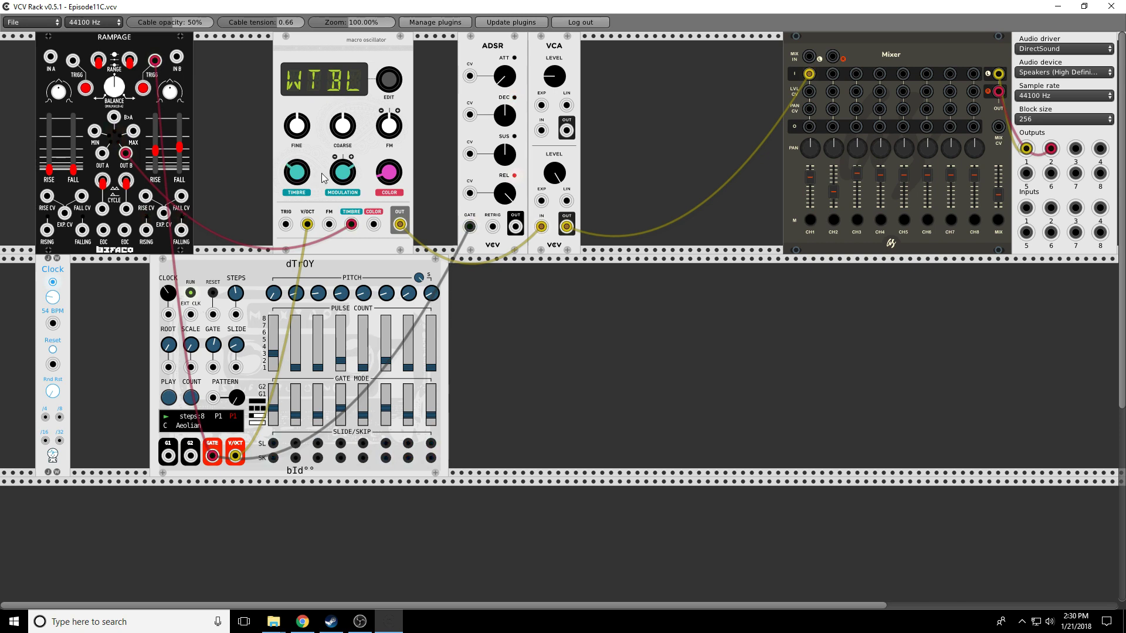
left_click_drag(384, 179, 384, 176)
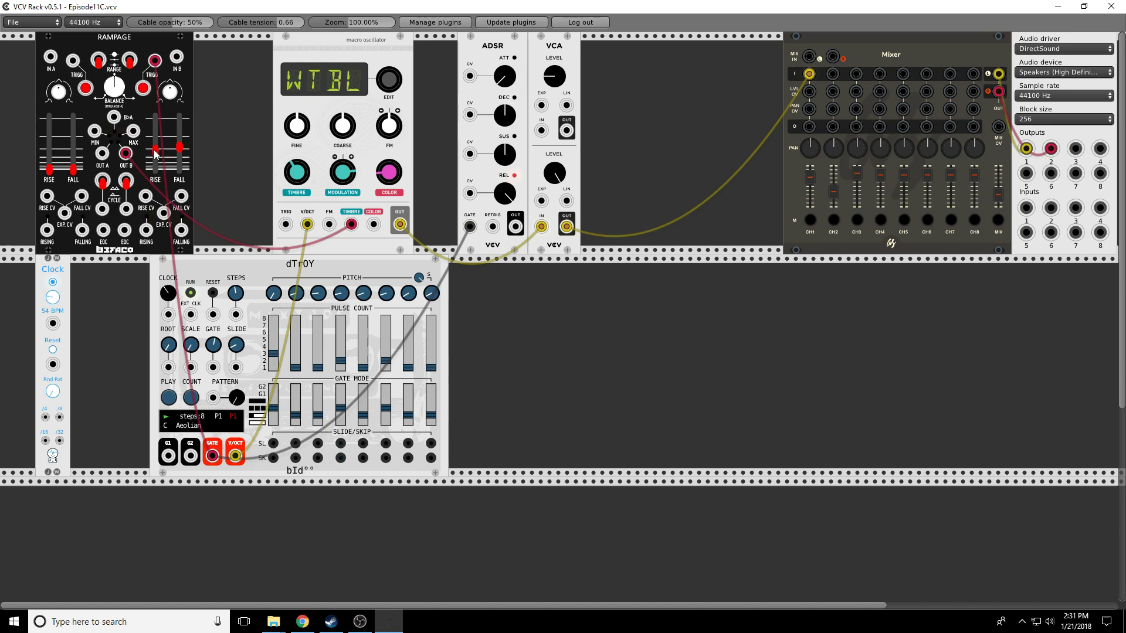
mouse_move(156, 154)
left_mouse_down()
mouse_move(156, 129)
mouse_move(156, 142)
left_mouse_up()
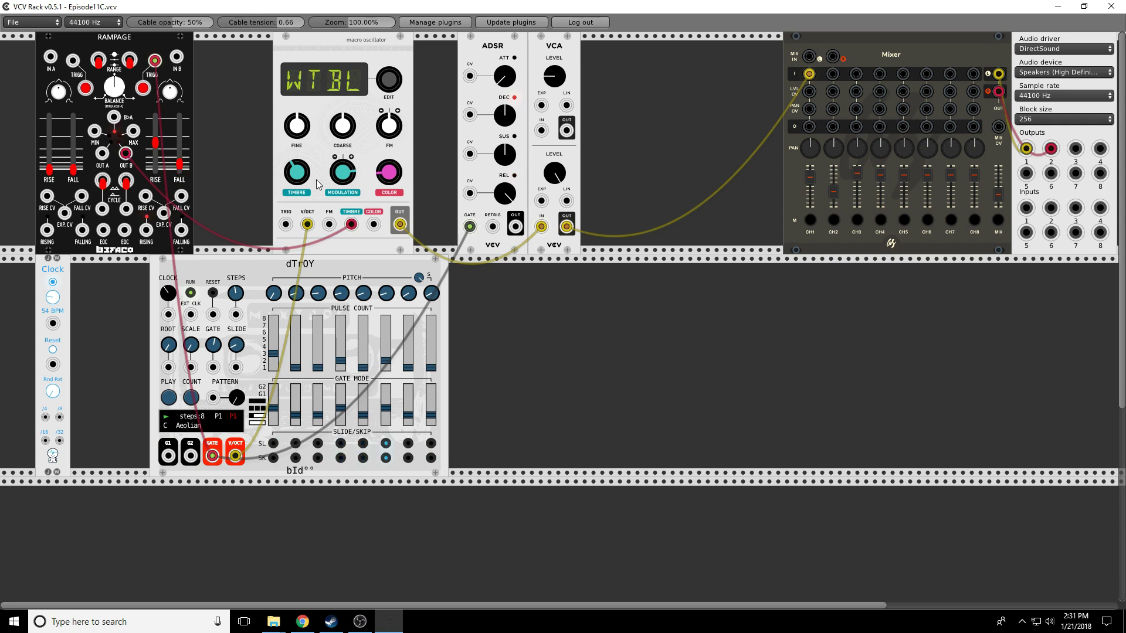
left_click_drag(315, 182, 348, 169)
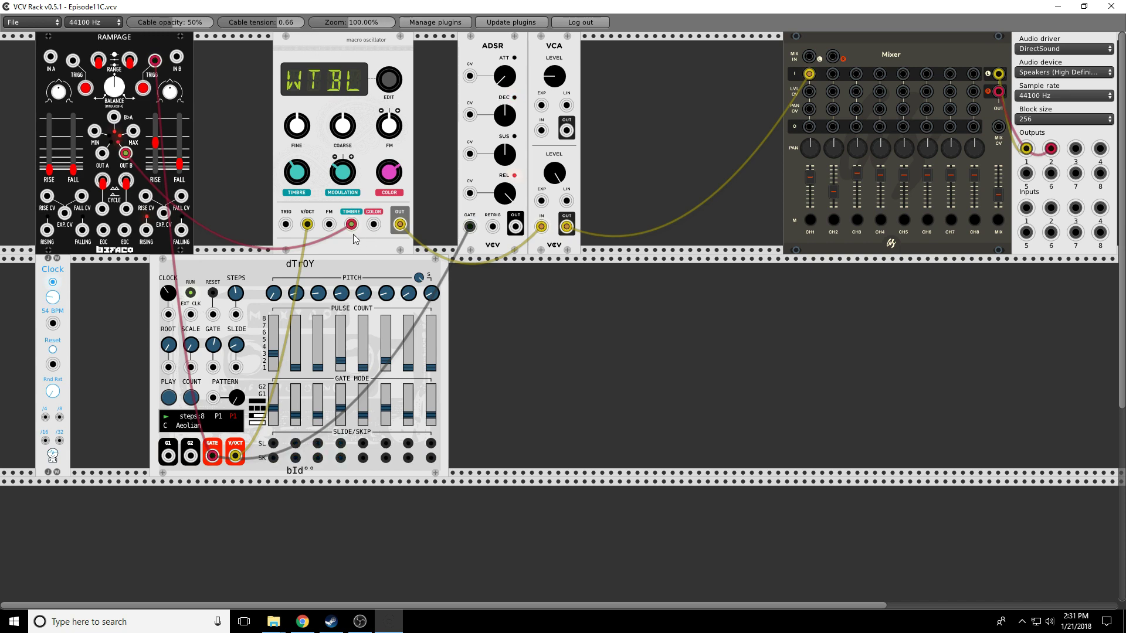
Step: Move Rampage OUT B from TIMBRE to COLOR, lengthen the right FALL, and mute mixer channel 1
left_click_drag(351, 229, 373, 255)
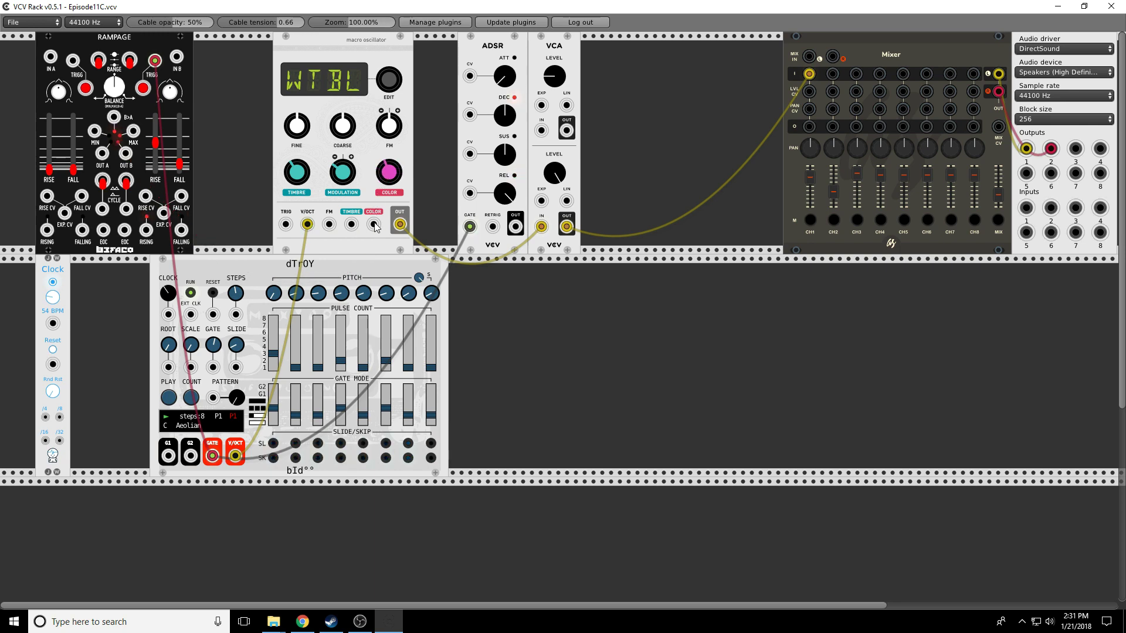
left_click_drag(373, 224, 156, 147)
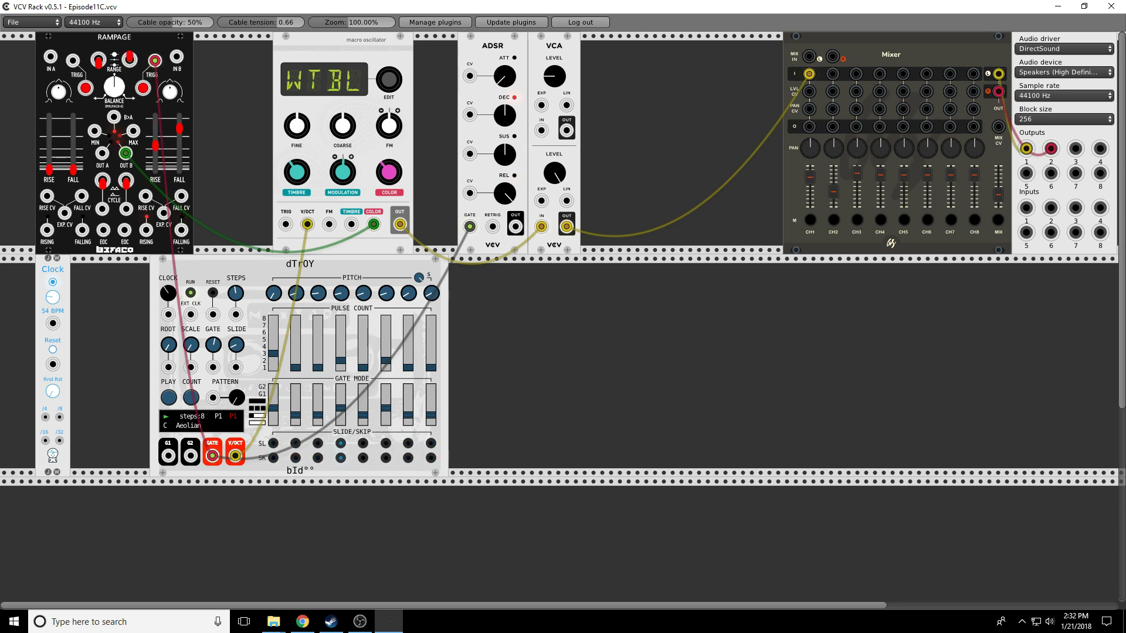
left_click_drag(179, 128, 179, 152)
left_click_drag(179, 152, 156, 135)
left_click(810, 220)
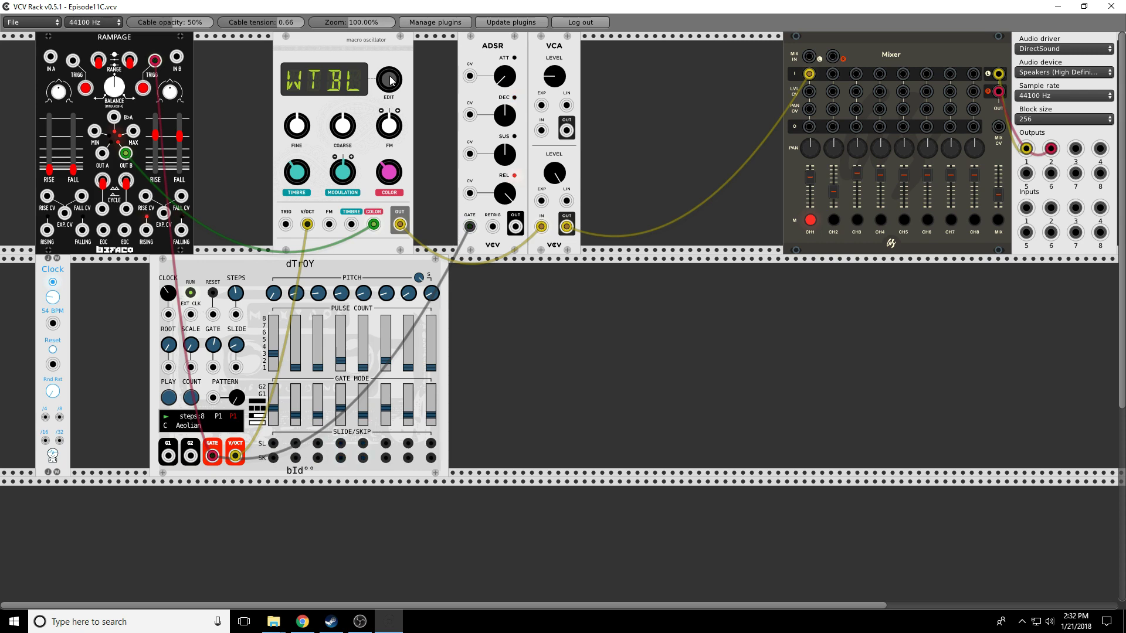
Step: Switch the oscillator to WMAP, unplug its COLOR and V/OCT cables, and unmute channel 1
left_click_drag(389, 79, 391, 81)
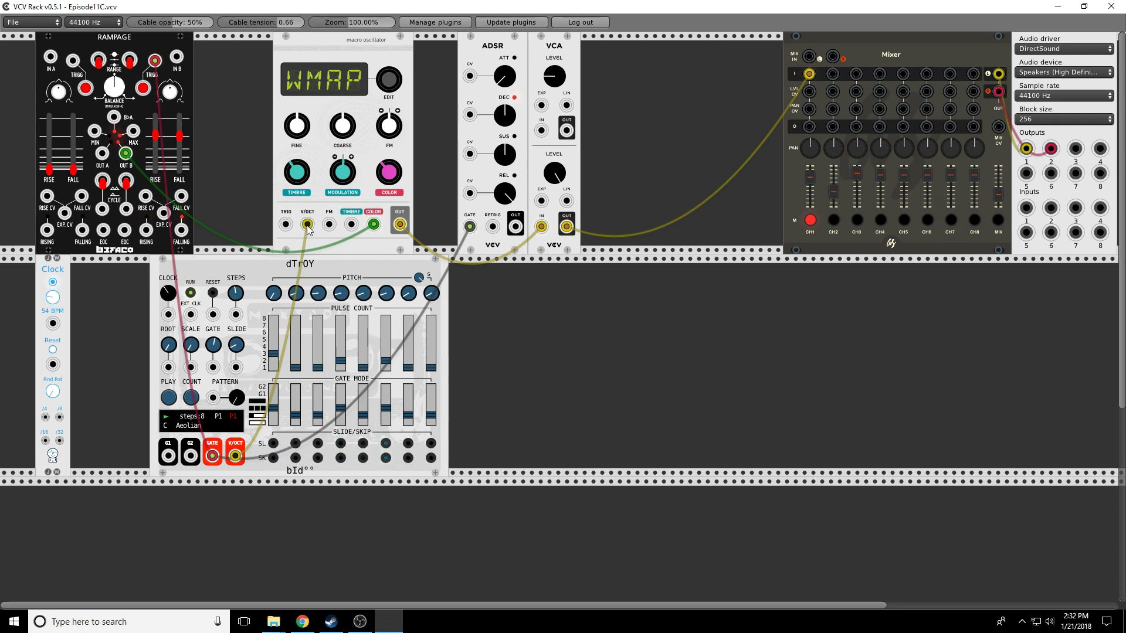
left_click_drag(373, 224, 320, 284)
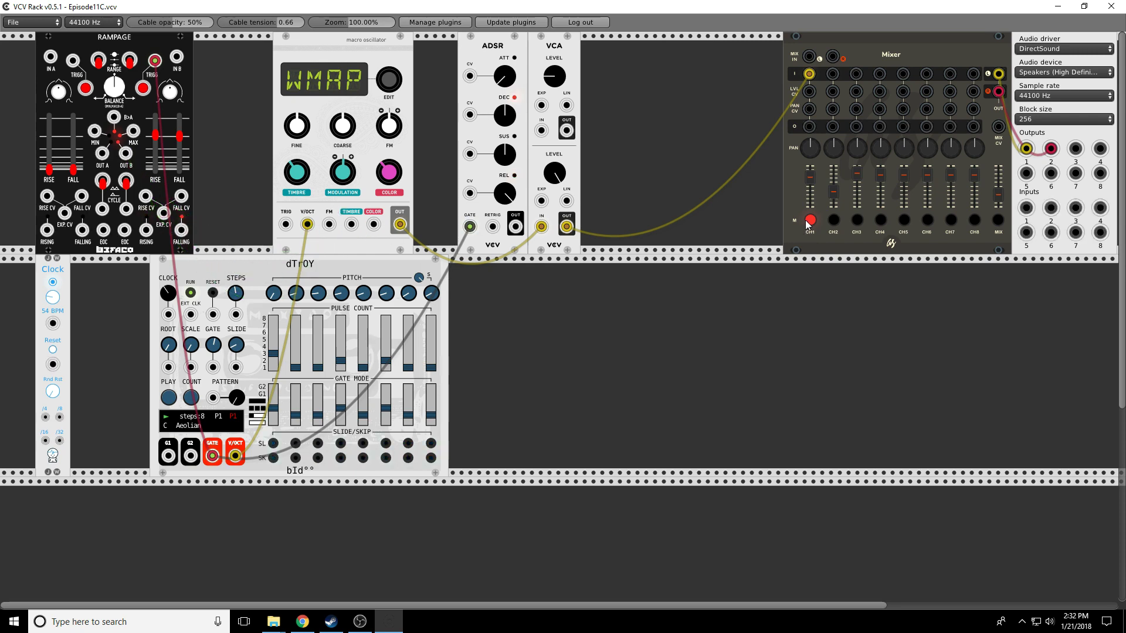
left_click(810, 220)
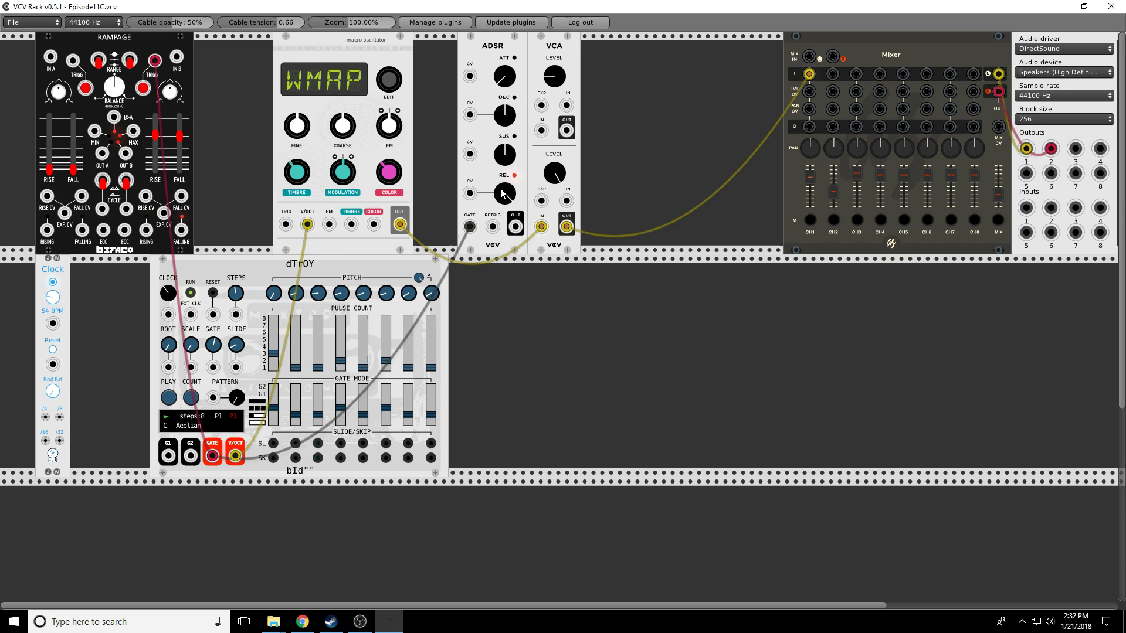
left_click_drag(307, 224, 280, 261)
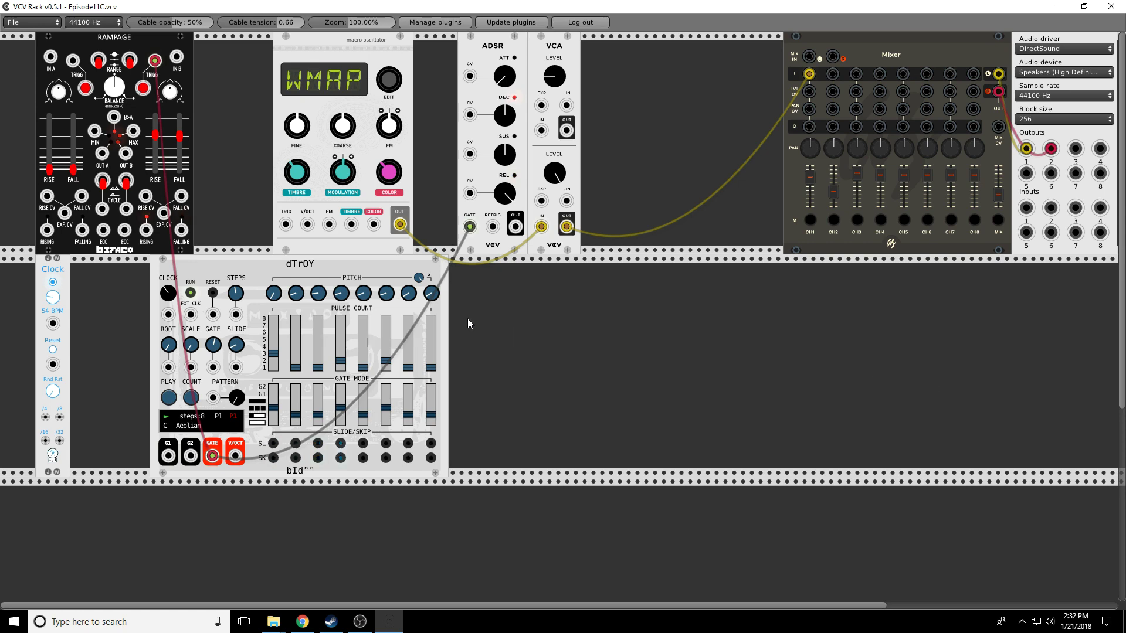
Step: Tweak TIMBRE and COLOR while comparing WTBL and WMAP, then patch Rampage OUT B into COLOR
left_click_drag(297, 176, 298, 176)
left_click_drag(388, 172, 388, 172)
left_click_drag(389, 82, 389, 82)
left_click_drag(389, 172, 389, 172)
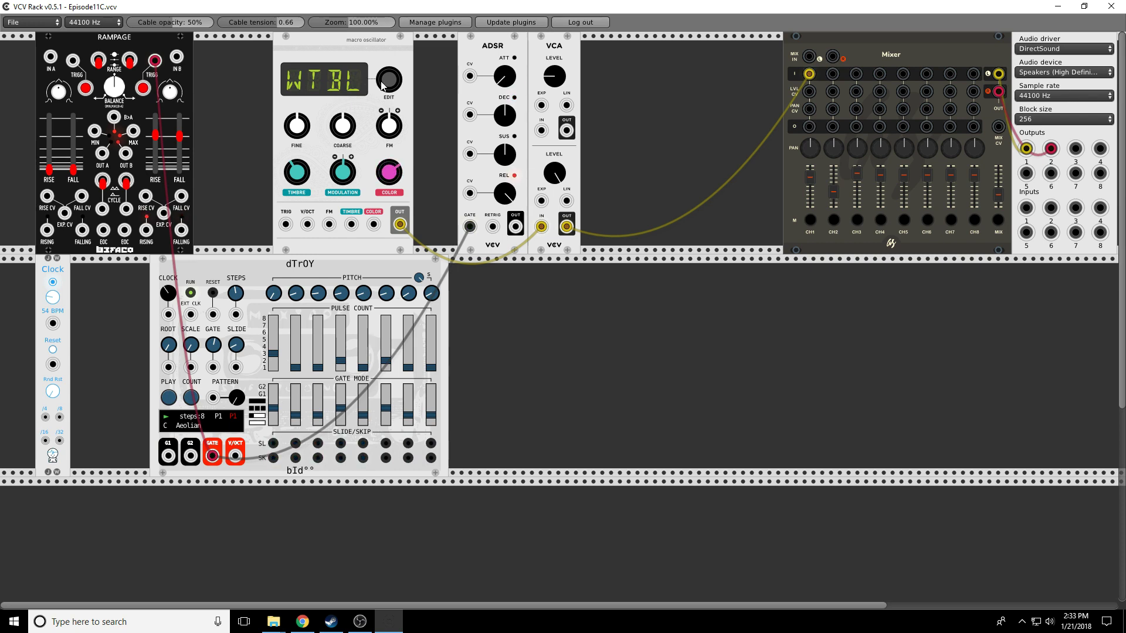
left_click_drag(382, 85, 382, 85)
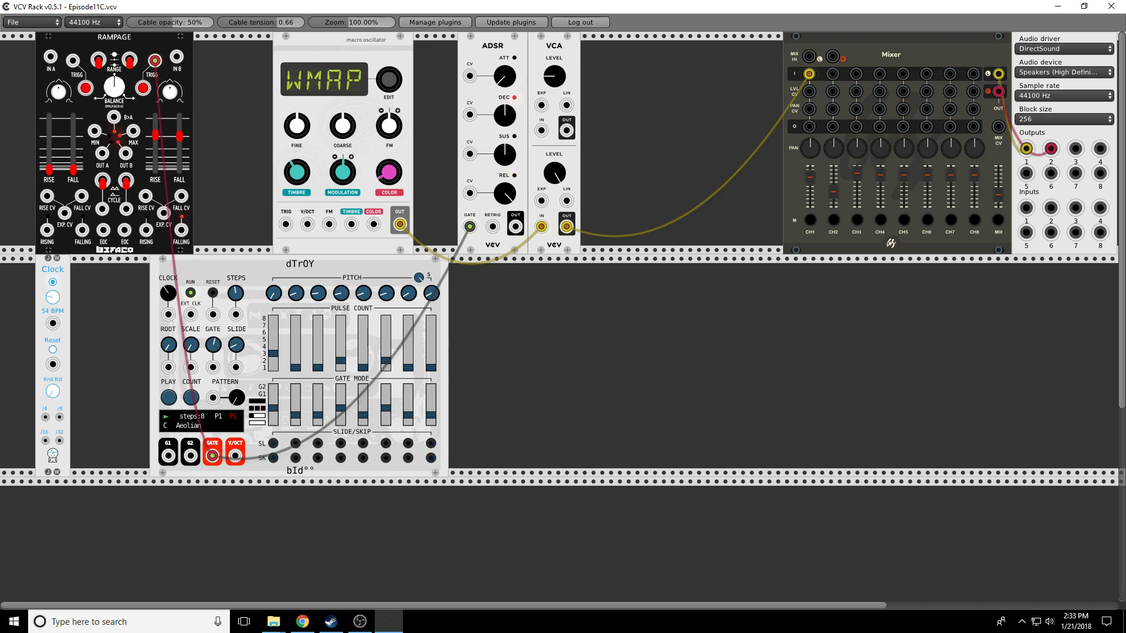
left_click_drag(389, 172, 389, 188)
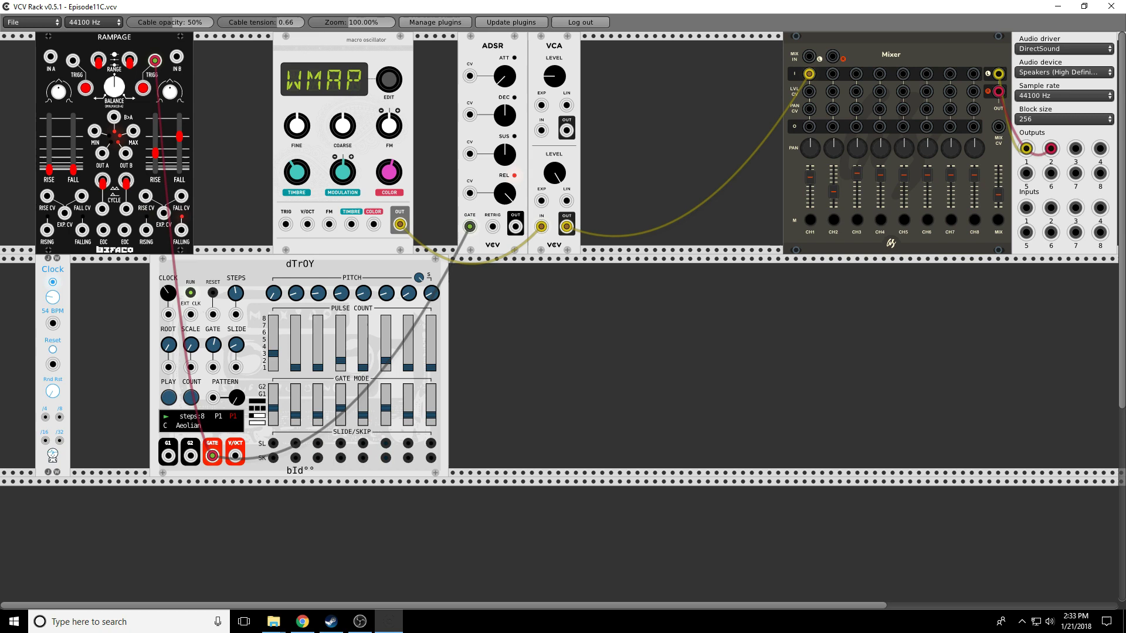
left_click_drag(124, 156, 379, 221)
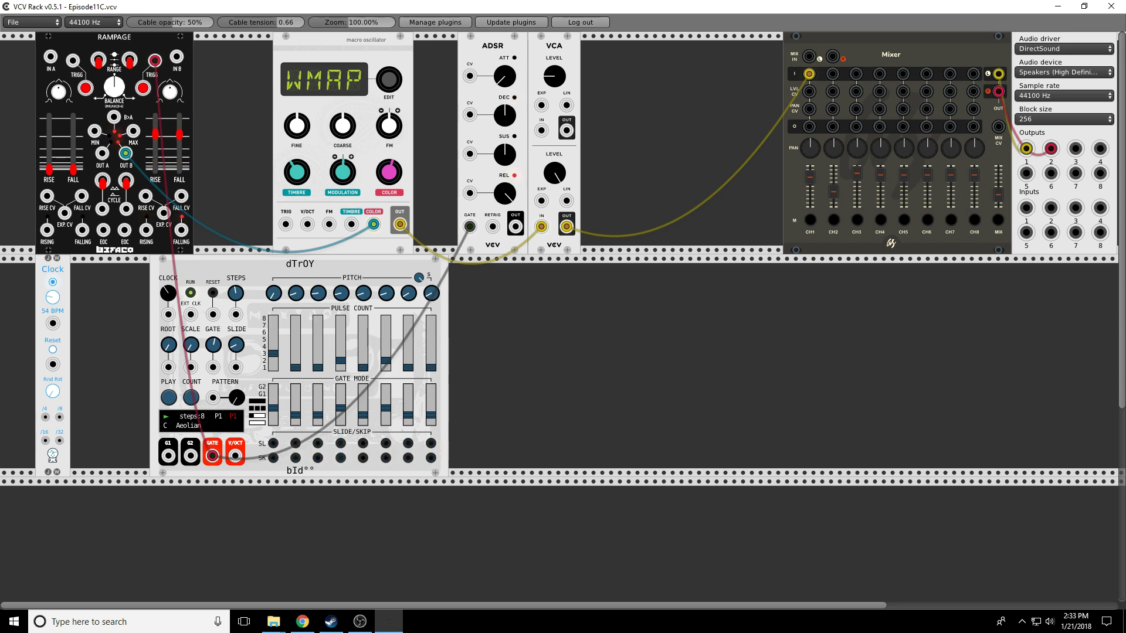
Step: Unplug the gate cable from Rampage, adjust its RISE sliders, and patch OUT A into TIMBRE
left_click_drag(179, 135, 179, 141)
left_click_drag(154, 61, 144, 200)
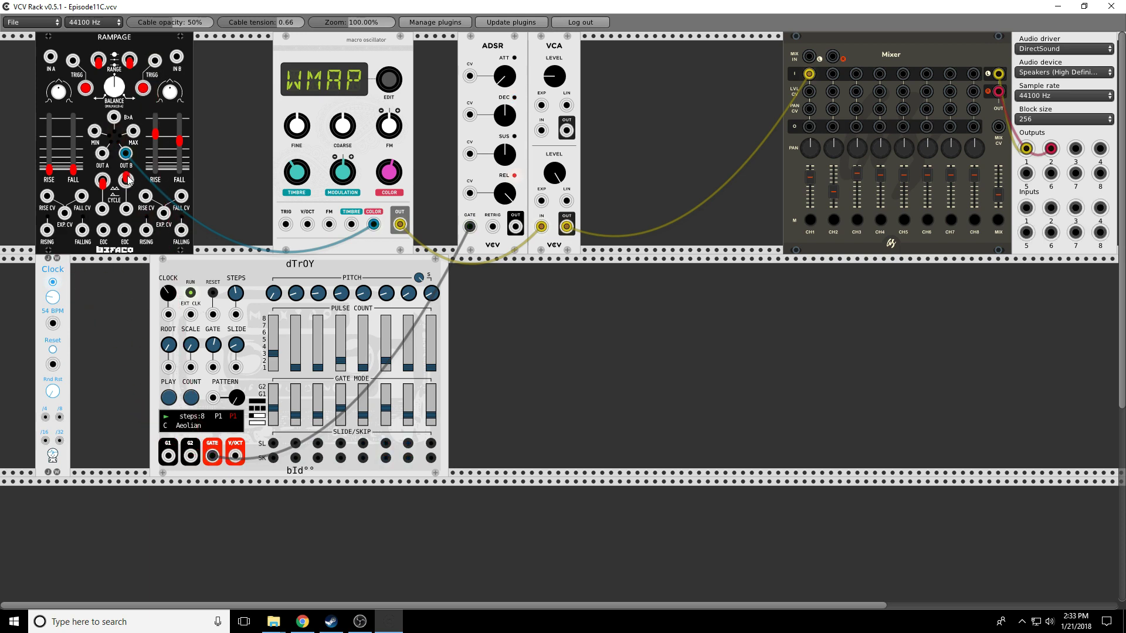
left_click_drag(156, 138, 179, 144)
left_click_drag(351, 224, 102, 155)
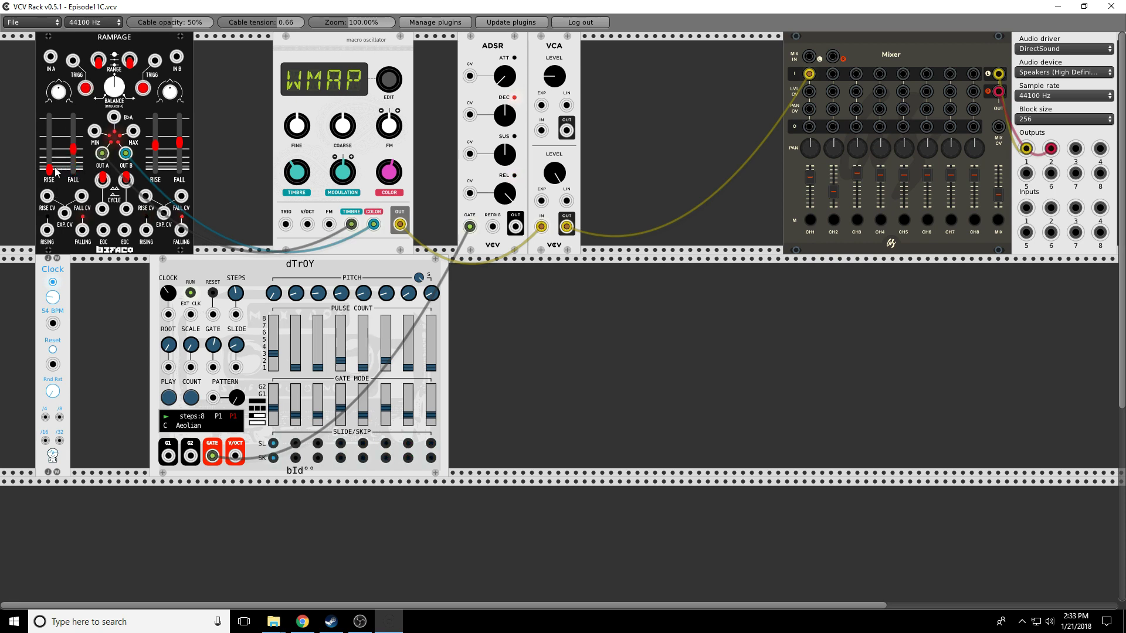
left_click_drag(57, 172, 57, 166)
Step: Remove the TIMBRE modulation cable and the dTrOY V/OCT pitch cable from the oscillator
left_click_drag(307, 224, 235, 457)
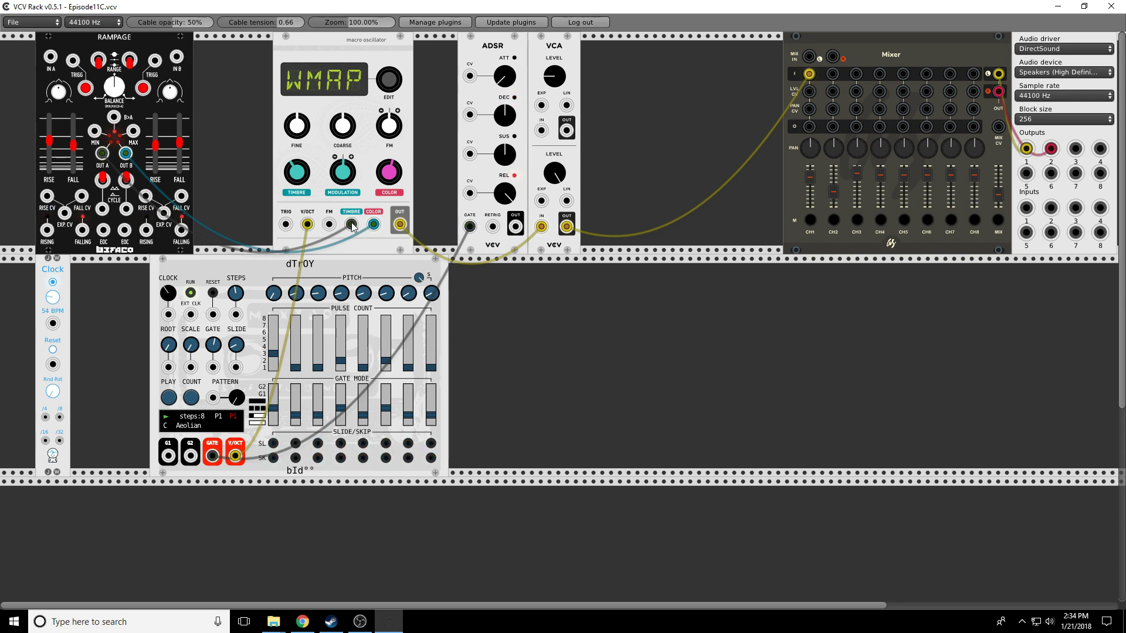
left_click_drag(352, 226, 374, 218)
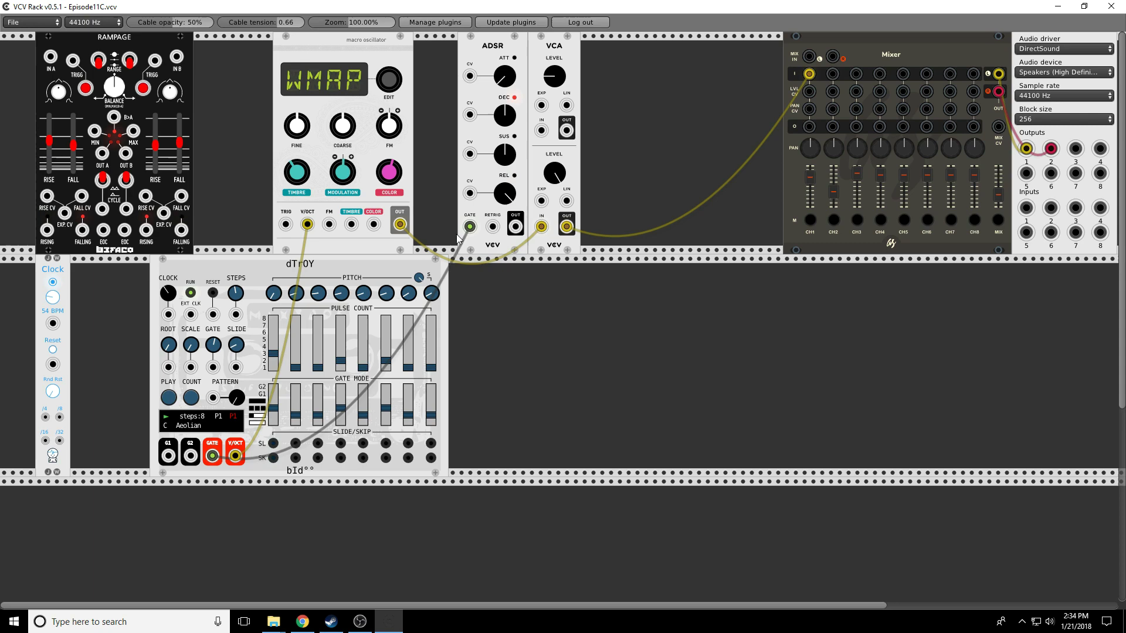
left_click(810, 220)
left_click(810, 220)
left_click_drag(307, 224, 294, 259)
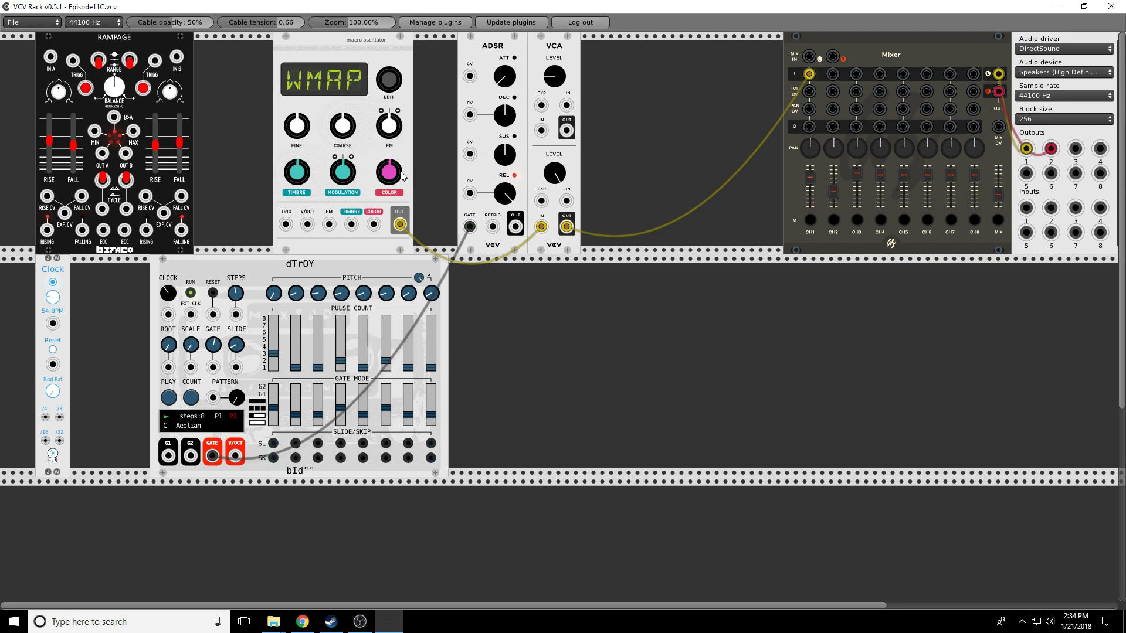
Step: Switch the oscillator to WLIN, toggle channel 1 mute, and lower its COLOR and TIMBRE
left_click_drag(389, 80, 390, 73)
left_click(810, 220)
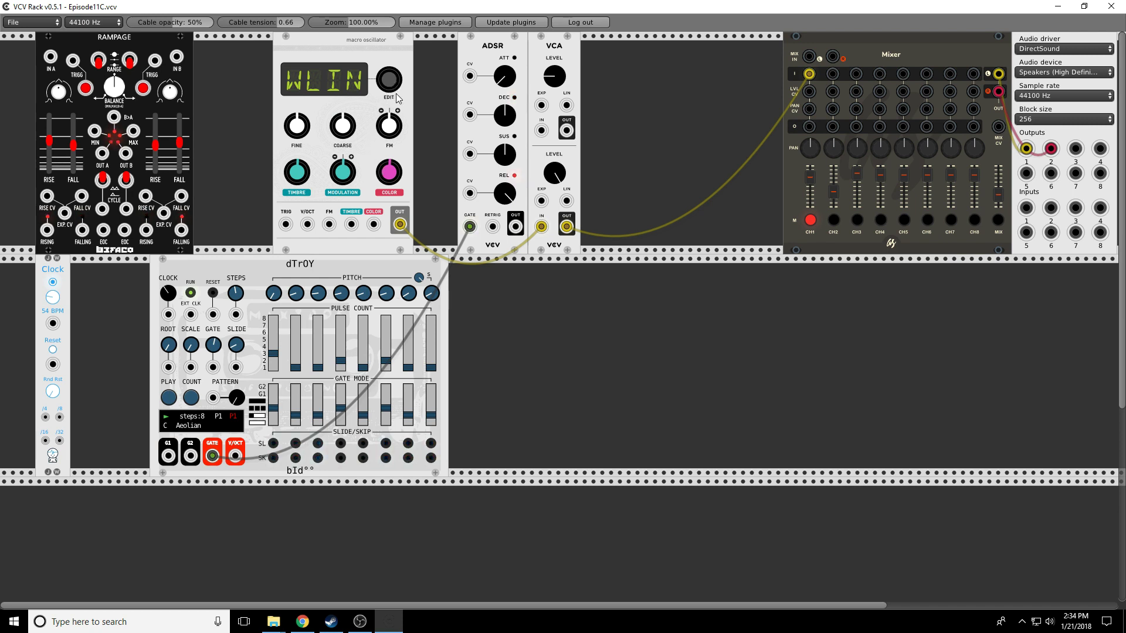
left_click(810, 220)
left_click_drag(391, 174, 391, 199)
mouse_move(294, 179)
left_mouse_down()
mouse_move(295, 207)
mouse_move(294, 167)
mouse_move(295, 184)
left_mouse_up()
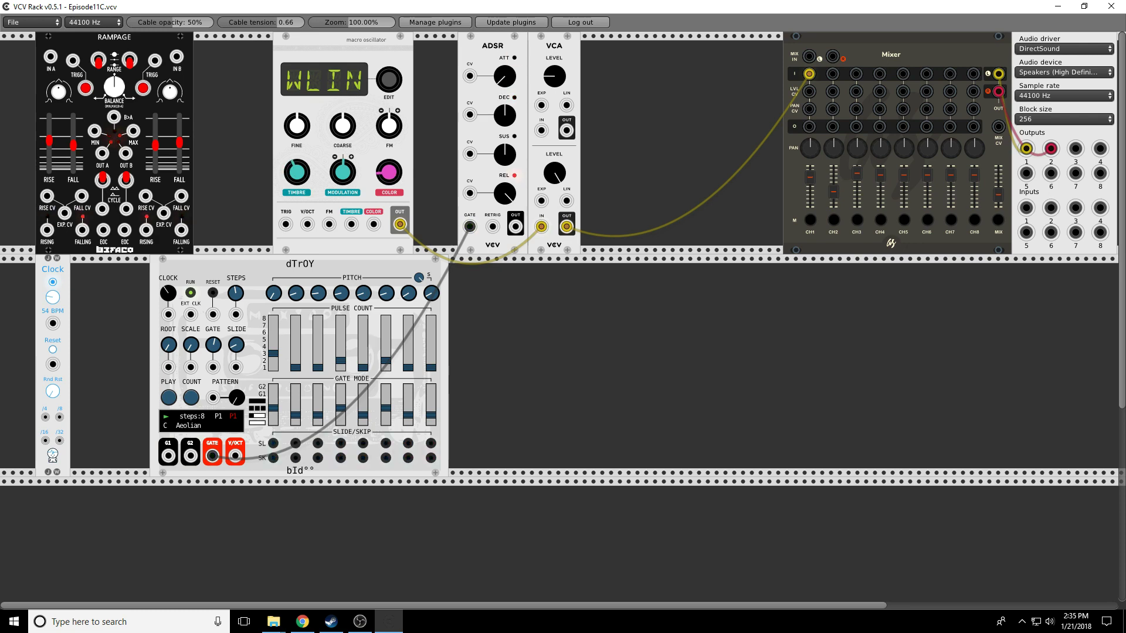
left_click_drag(389, 172, 389, 169)
left_click_drag(297, 172, 296, 167)
Step: Select the WTX4 model, raise the Mixer MIX level slightly, and toggle channel 1 mute
left_click(810, 220)
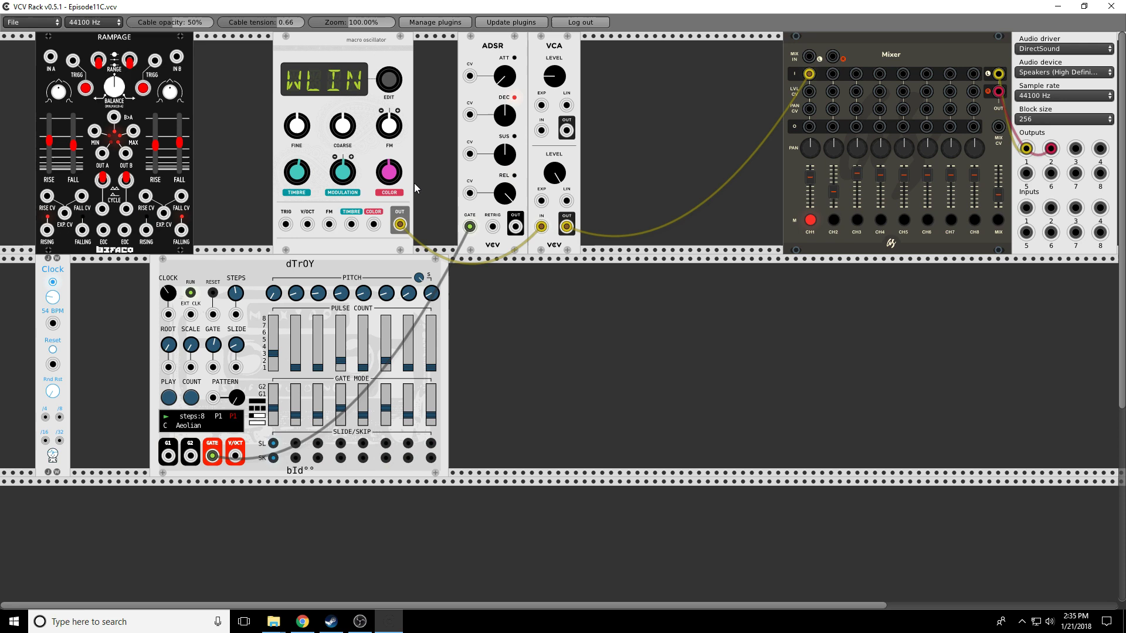
left_click_drag(382, 93, 381, 82)
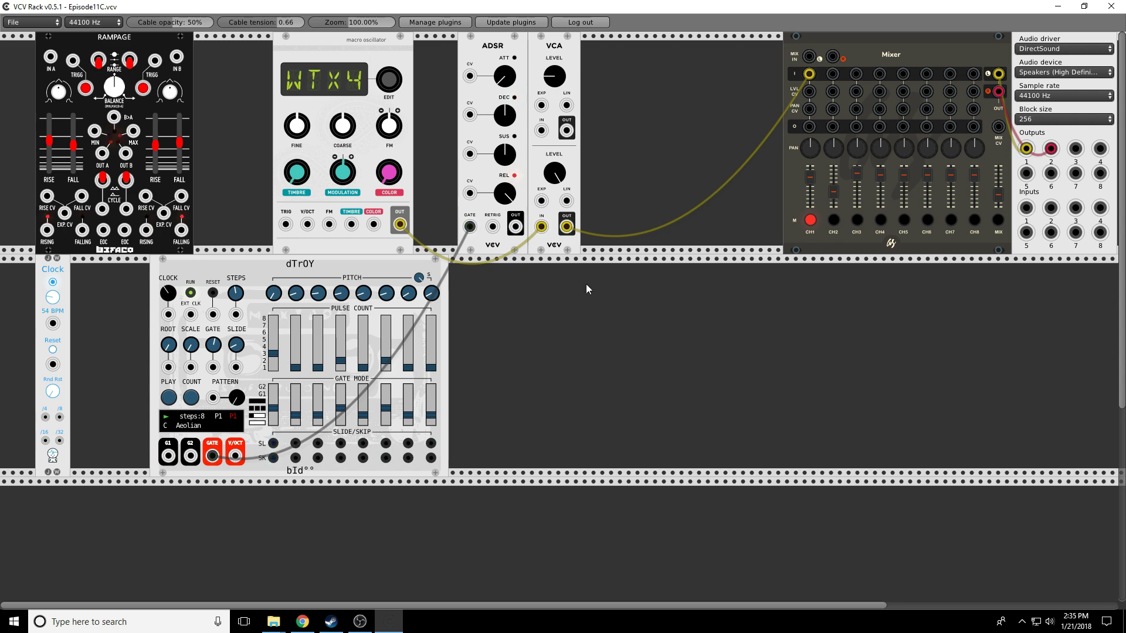
left_click(810, 220)
left_click_drag(998, 195, 998, 188)
left_click(810, 221)
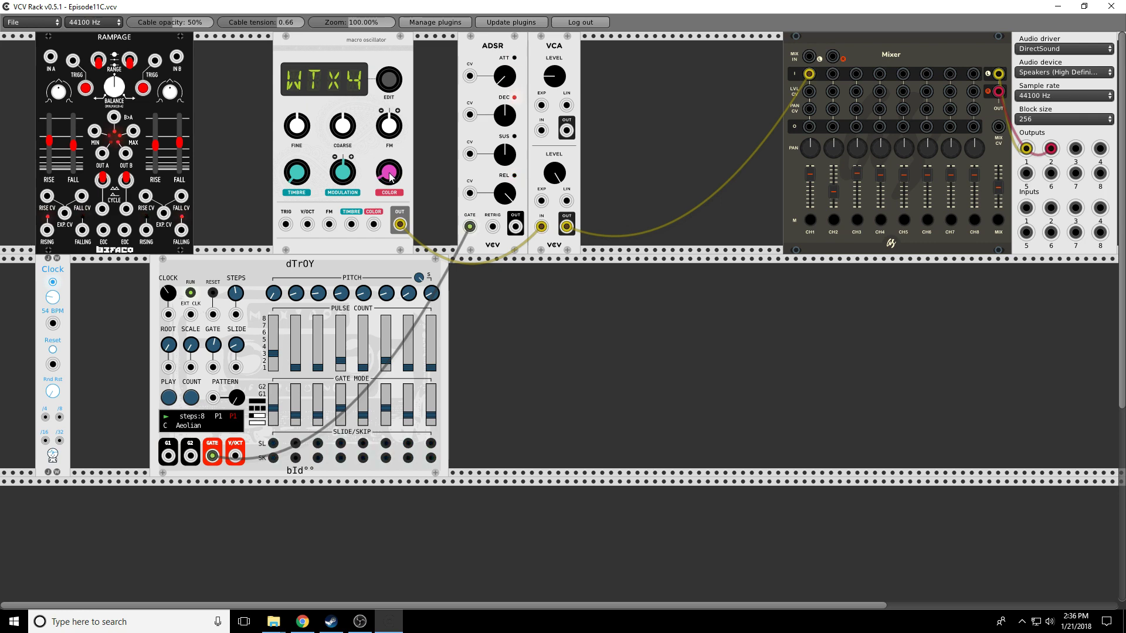
Step: Adjust COLOR, then cable dTrOY's V/OCT output back into the oscillator's V/OCT input
left_click_drag(394, 175, 394, 175)
left_click_drag(307, 224, 241, 459)
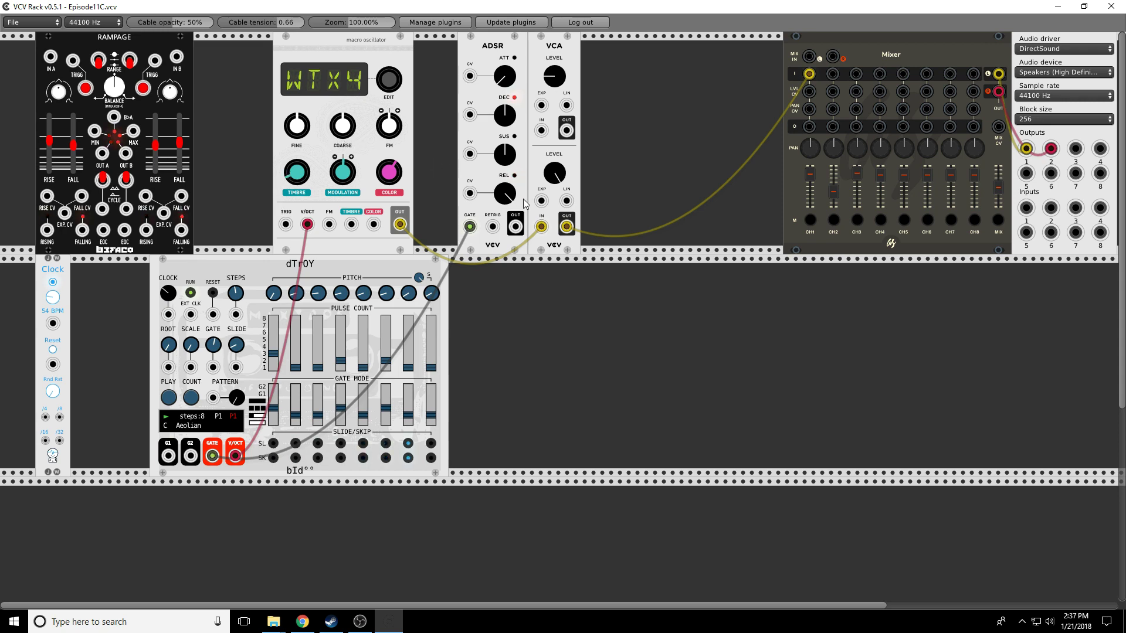
Step: Add an Autodafe Reverb via a REVER search and route VCA OUT through it into mixer channel 1
right_click(607, 102)
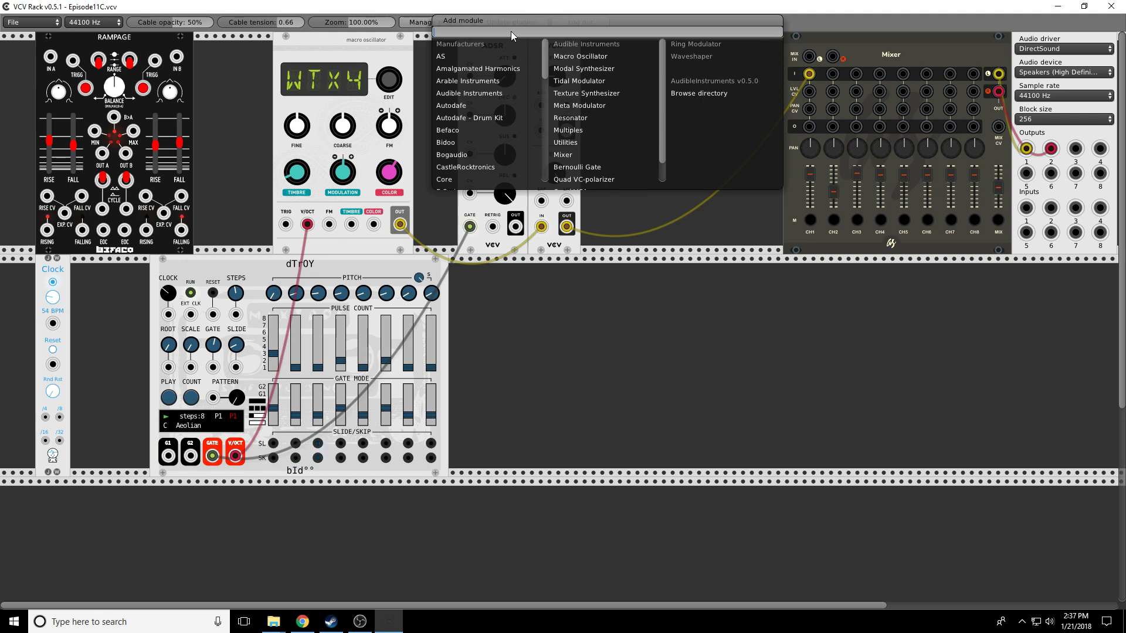
type("RE")
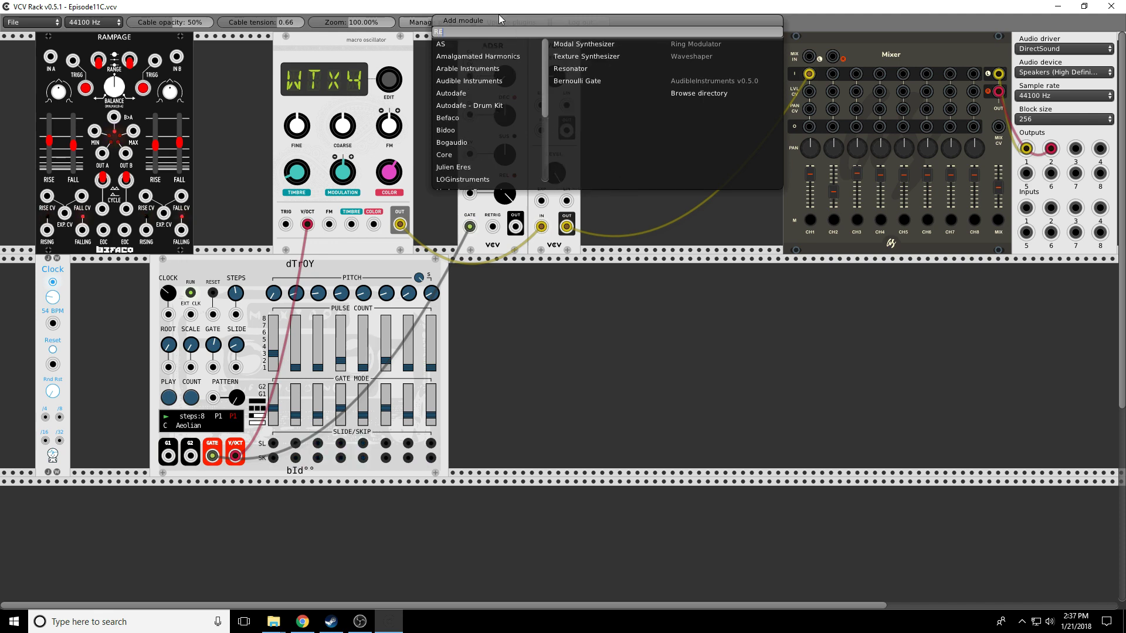
type("VER")
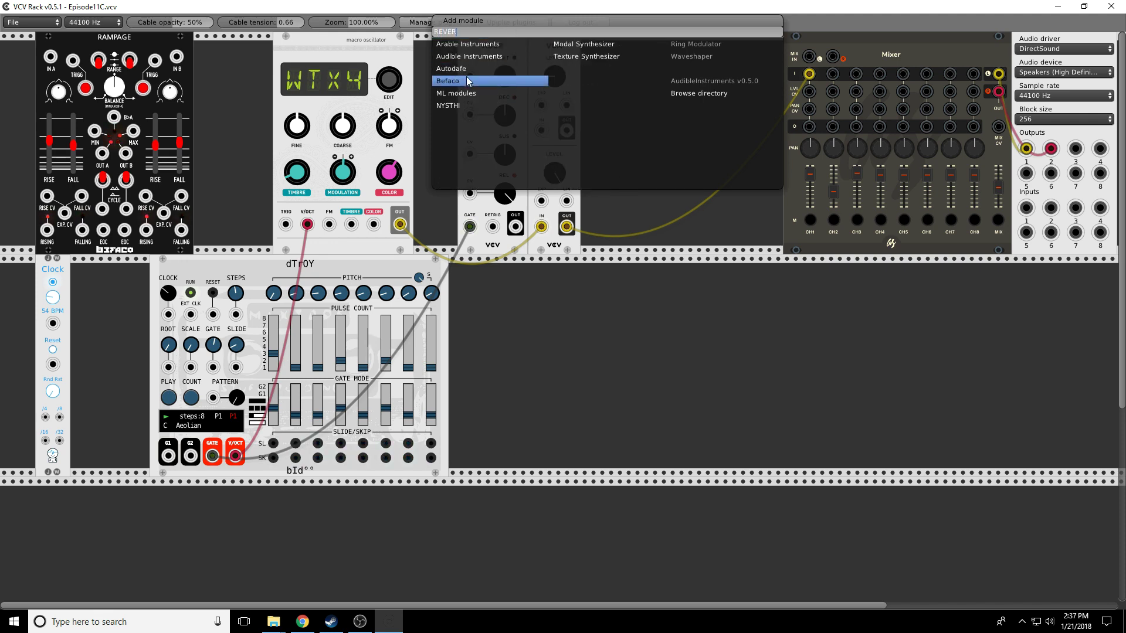
left_click(456, 68)
left_click(569, 45)
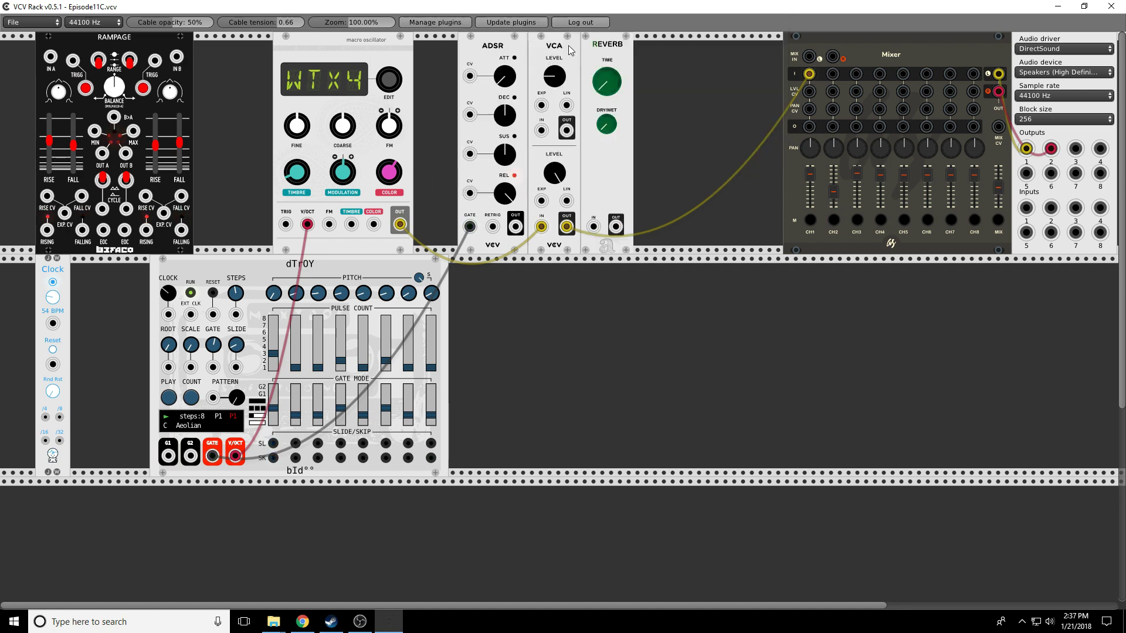
mouse_move(567, 226)
left_mouse_down()
mouse_move(616, 228)
mouse_move(566, 226)
left_mouse_up()
left_click_drag(606, 124, 600, 88)
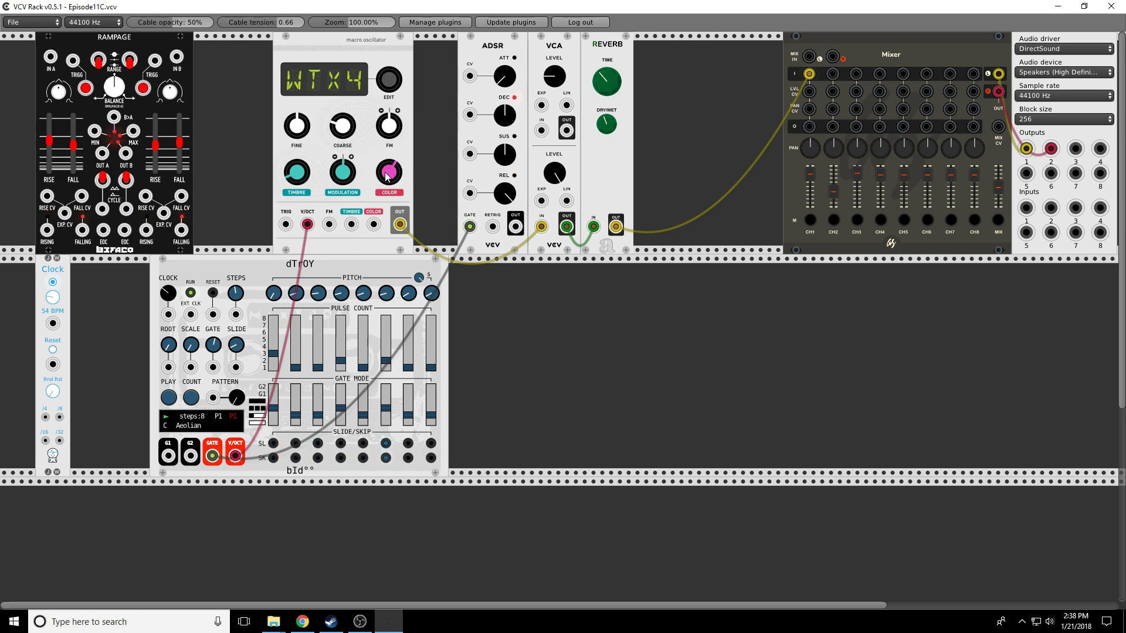
Step: Nudge the macro oscillator's COLOR knob up slightly to shift the WTX4 chord's tone
left_click_drag(387, 177, 387, 177)
left_click_drag(387, 177, 387, 174)
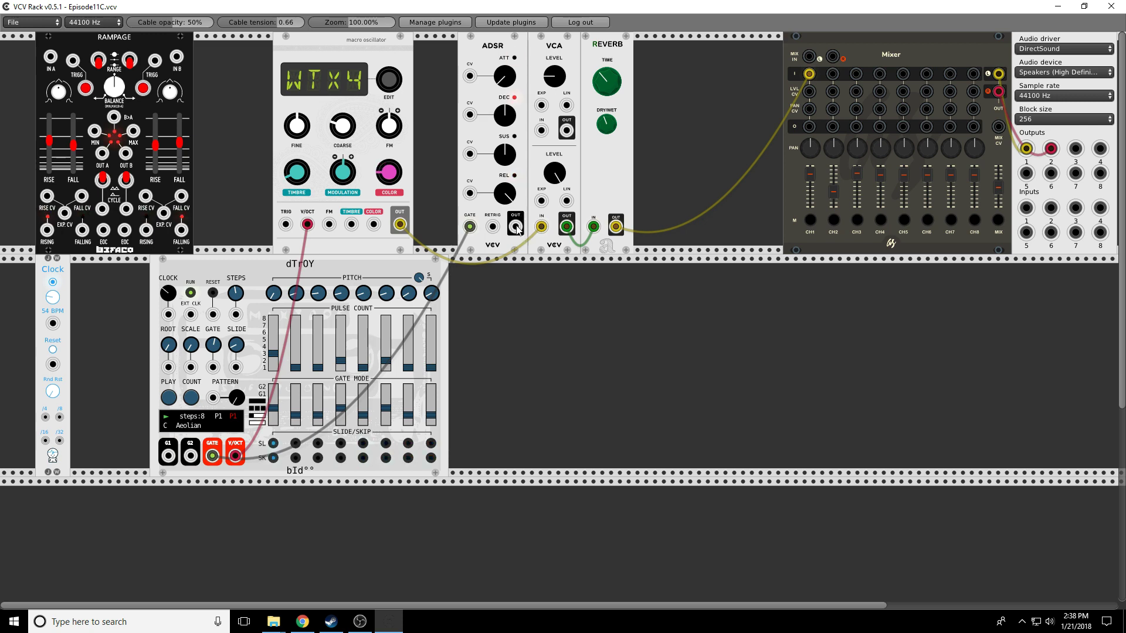
Step: Raise the mixer master, remove the ADSR-to-VCA cable, and patch VCA EXP from Rampage instead
left_click_drag(515, 227, 542, 202)
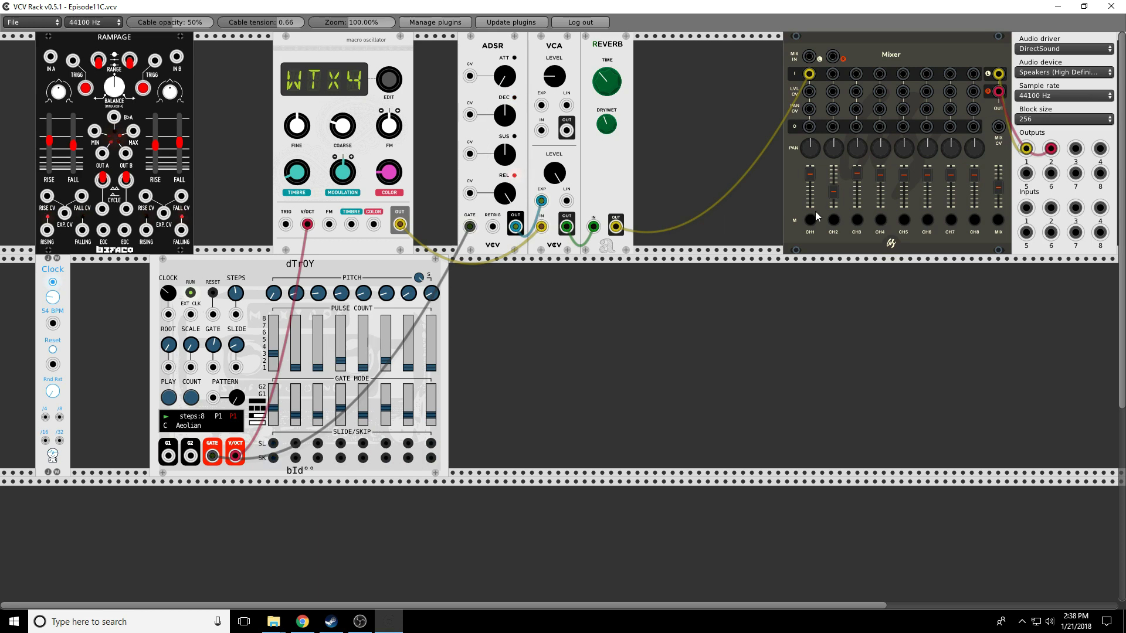
left_click_drag(1005, 187, 1005, 172)
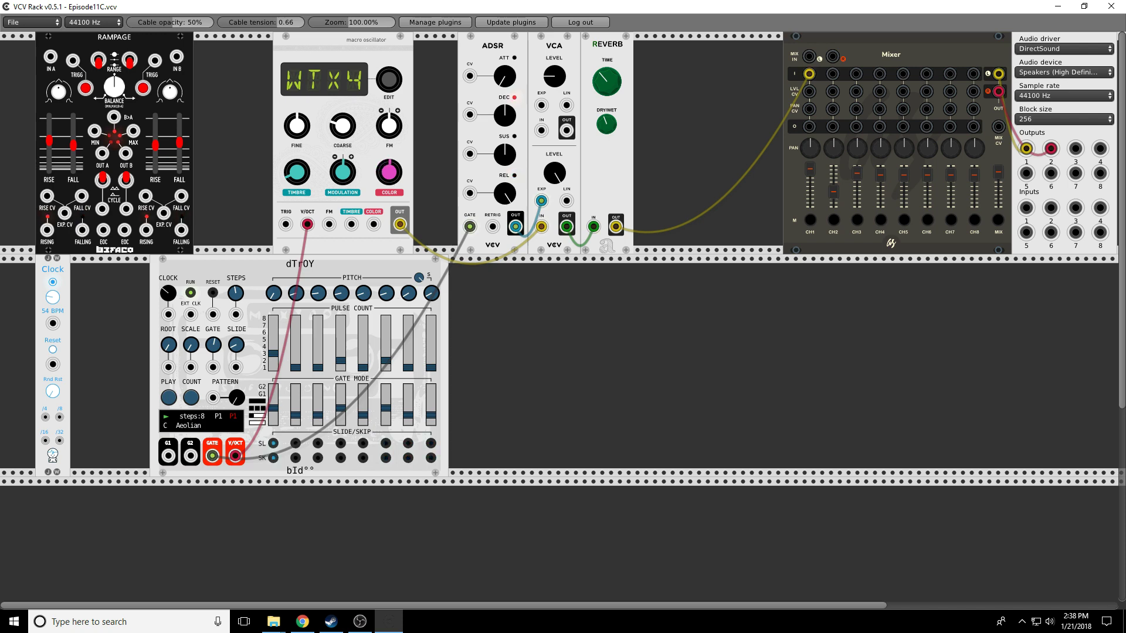
left_click_drag(500, 75, 500, 82)
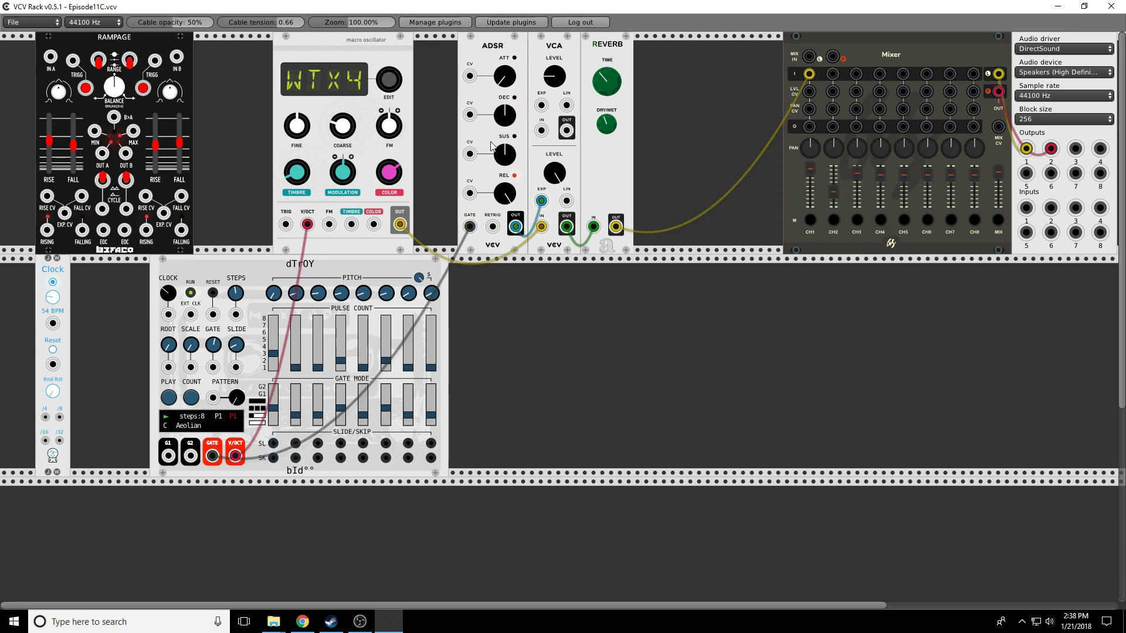
left_click_drag(515, 227, 478, 303)
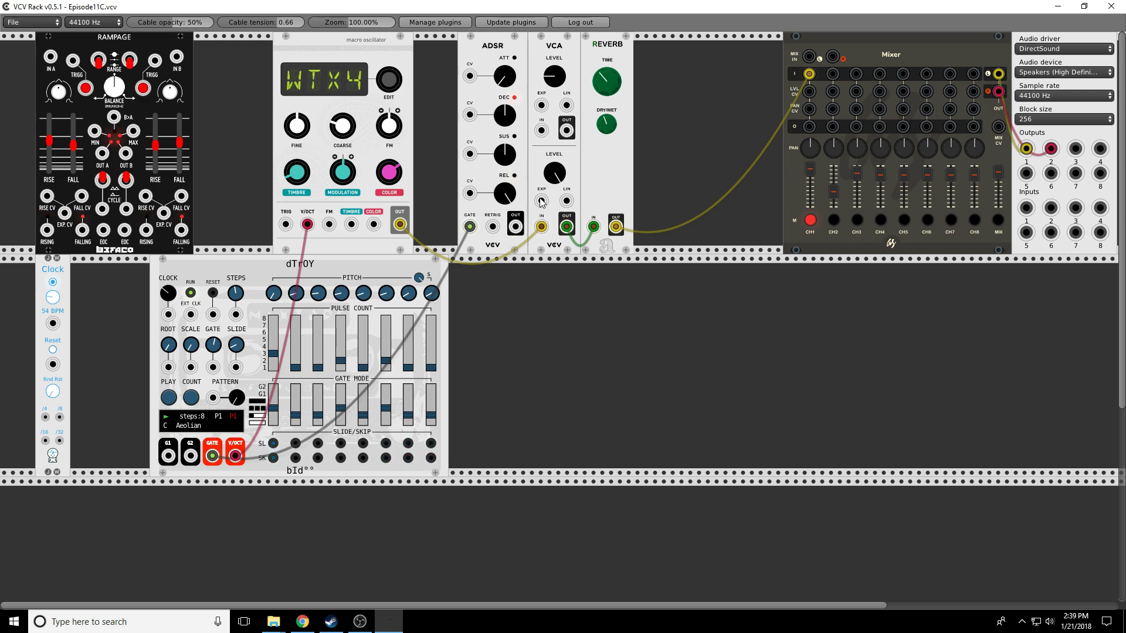
left_click_drag(540, 201, 126, 153)
Step: Initialize Rampage, trigger channel B from dTrOY's gate, unmute mixer channel 1, lengthen B's rise
right_click(132, 109)
left_click(150, 125)
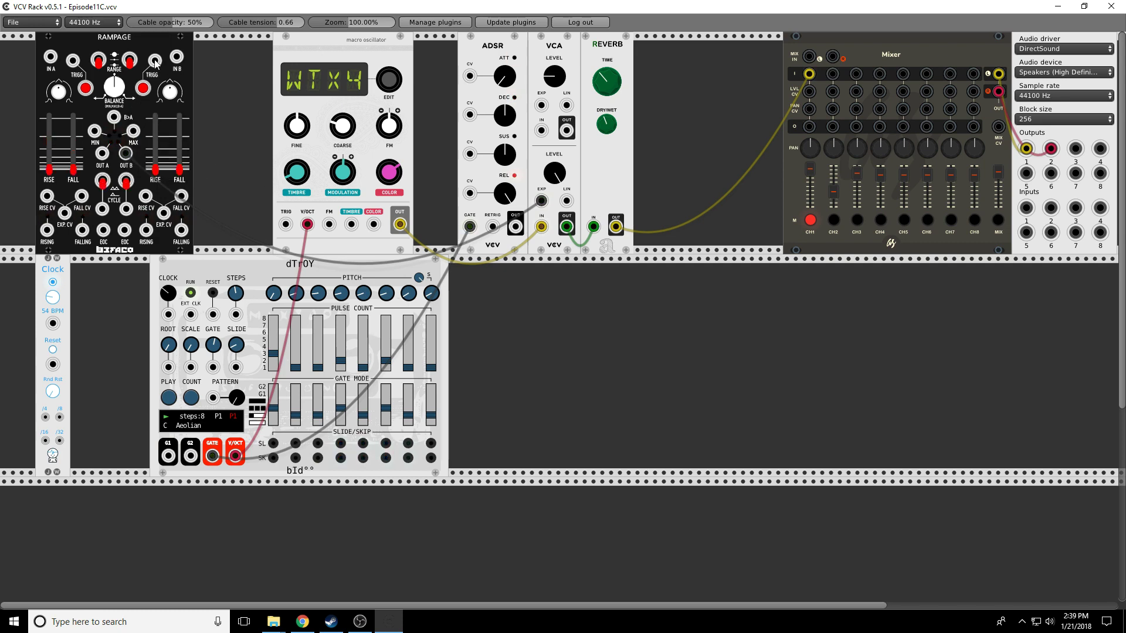
left_click_drag(155, 61, 218, 461)
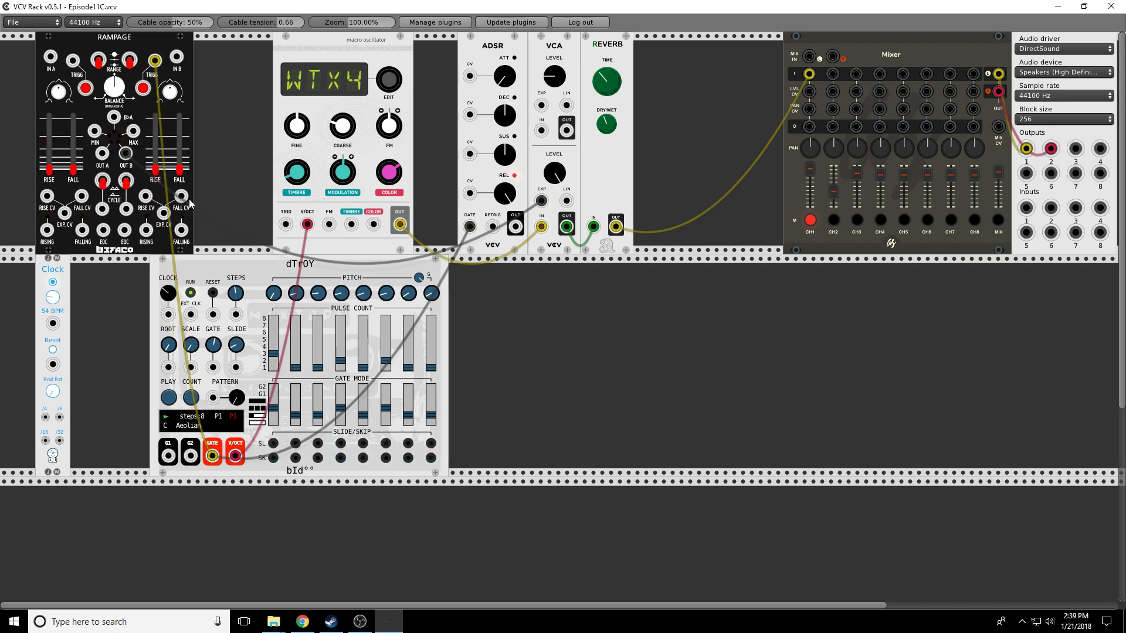
left_click(810, 221)
left_click_drag(155, 162, 179, 126)
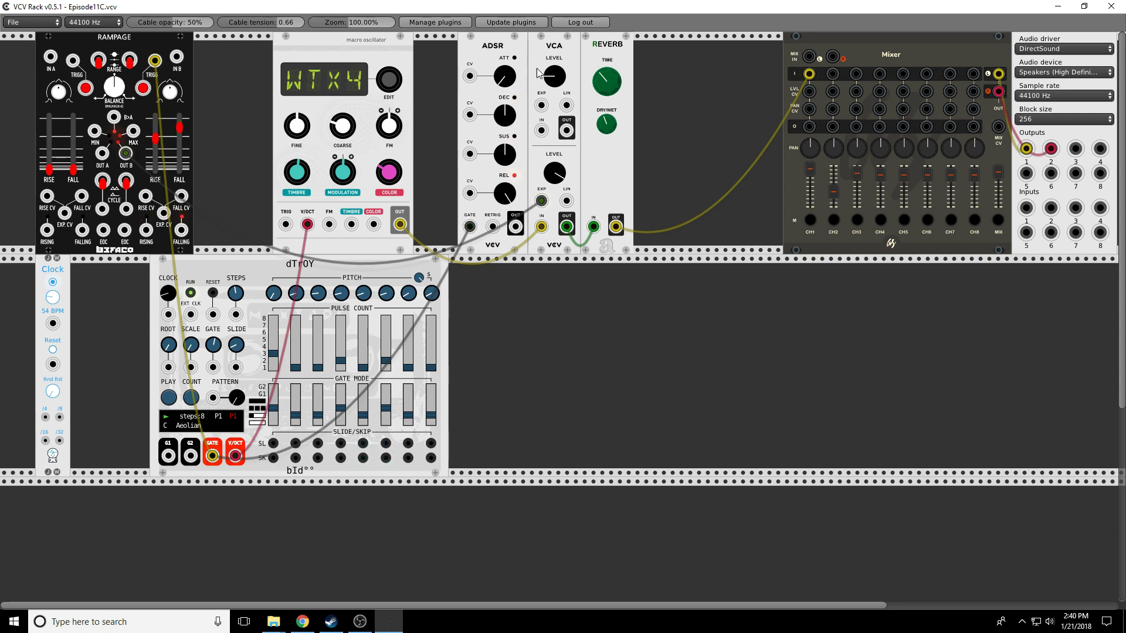
Step: Shift the Reverb right, add a Fundamental Delay after the VCA, and raise its time slightly
left_click_drag(593, 51, 707, 51)
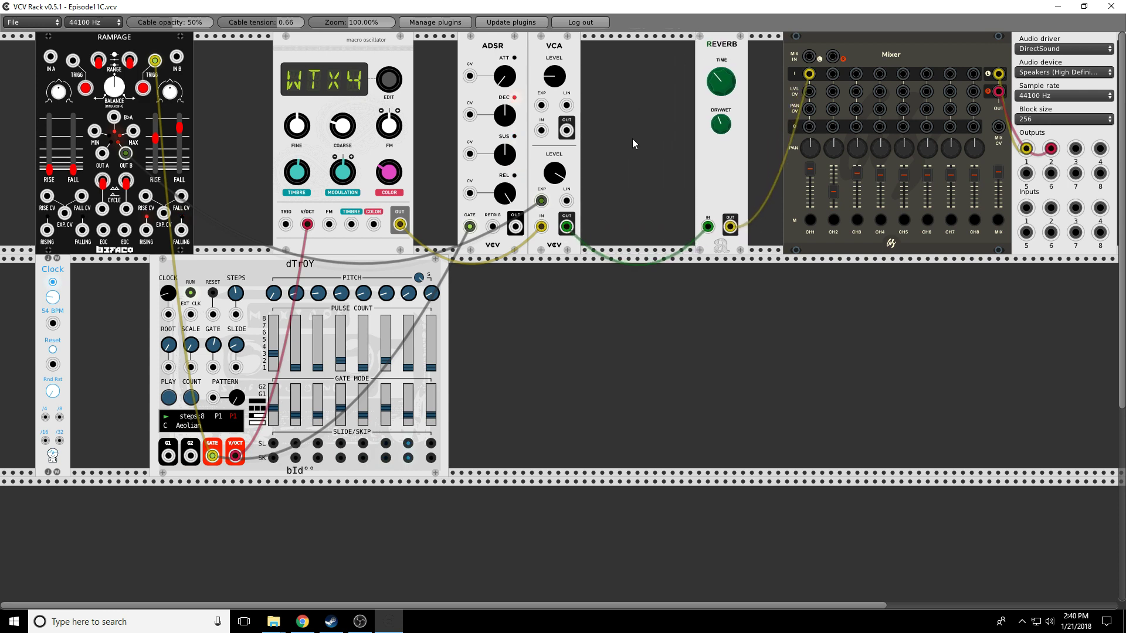
right_click(632, 138)
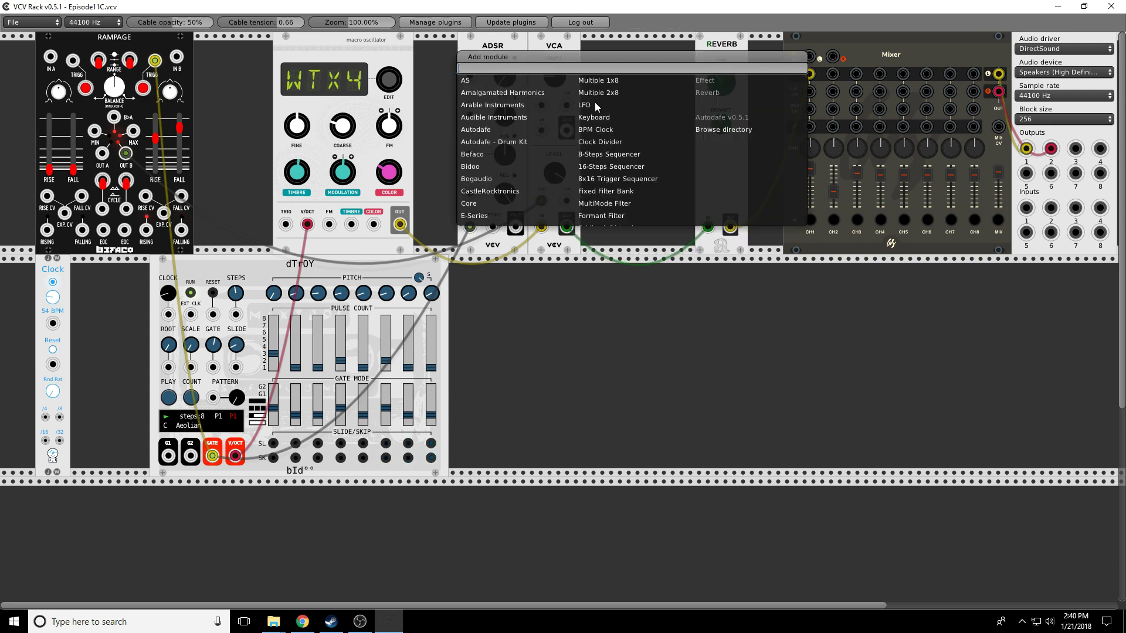
scroll(544, 170, "down", 3)
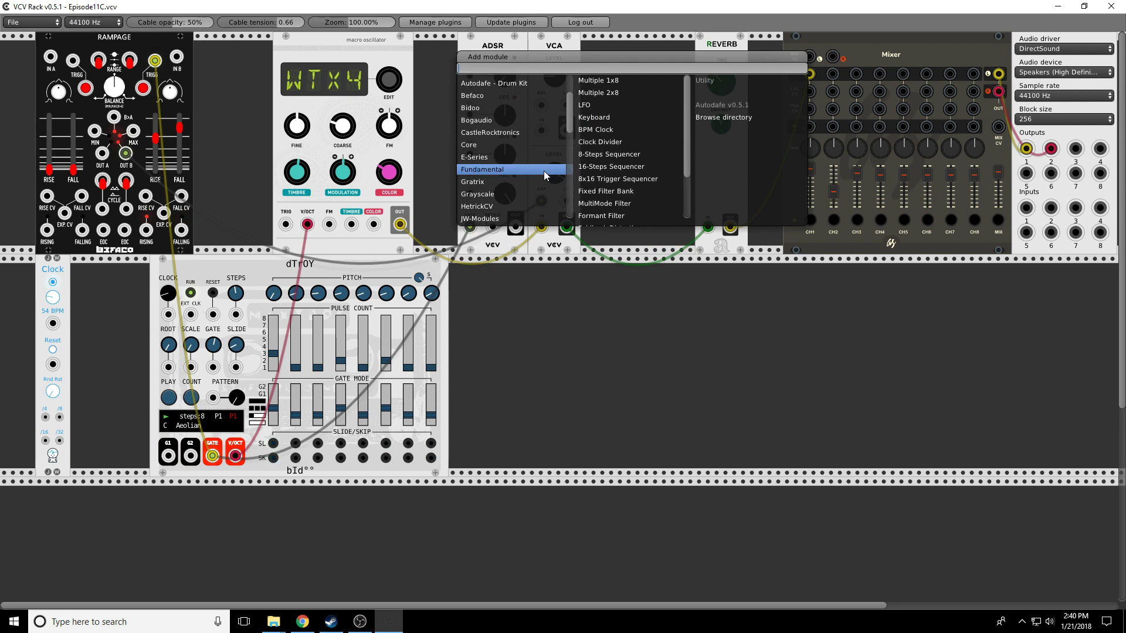
left_click(539, 166)
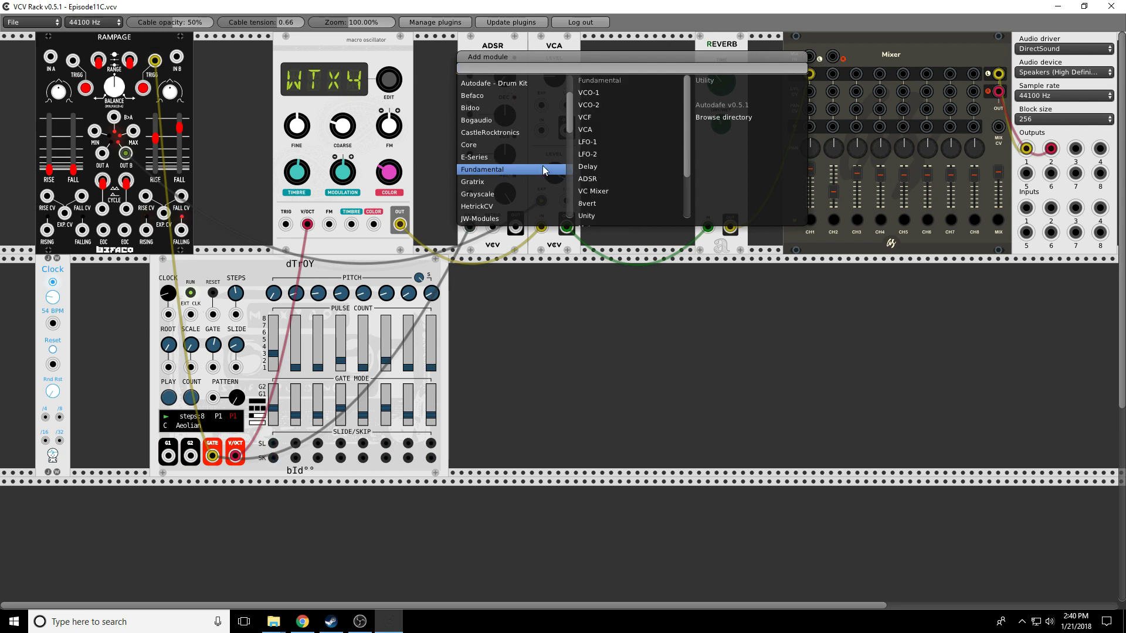
left_click(612, 167)
mouse_move(708, 226)
left_mouse_down()
mouse_move(614, 226)
mouse_move(708, 226)
left_mouse_up()
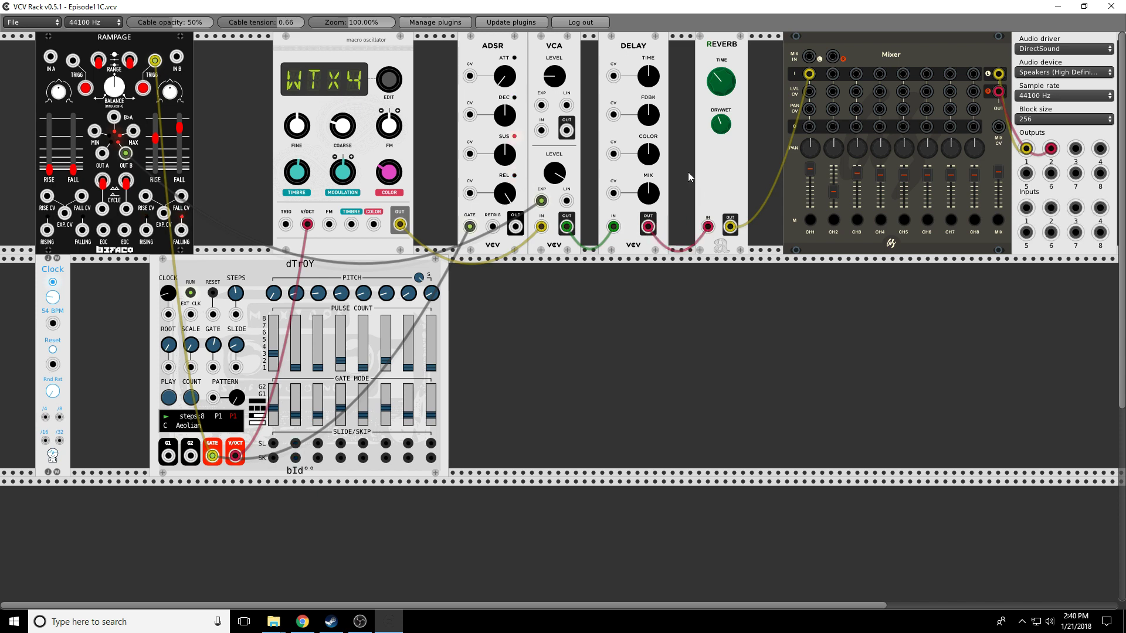
left_click_drag(648, 75, 648, 65)
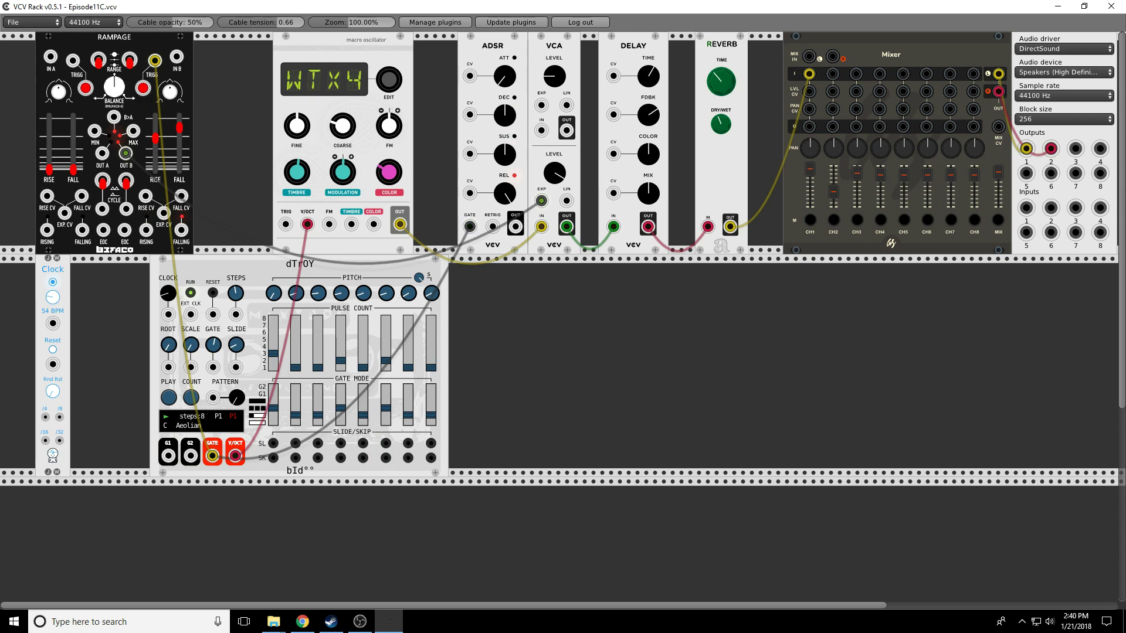
Step: Tweak Rampage channel B's rise and fall, lower the oscillator's TIMBRE, and nudge COLOR
left_click_drag(156, 141, 156, 135)
left_click_drag(187, 127, 186, 129)
left_click_drag(280, 169, 280, 176)
left_click_drag(393, 183, 393, 175)
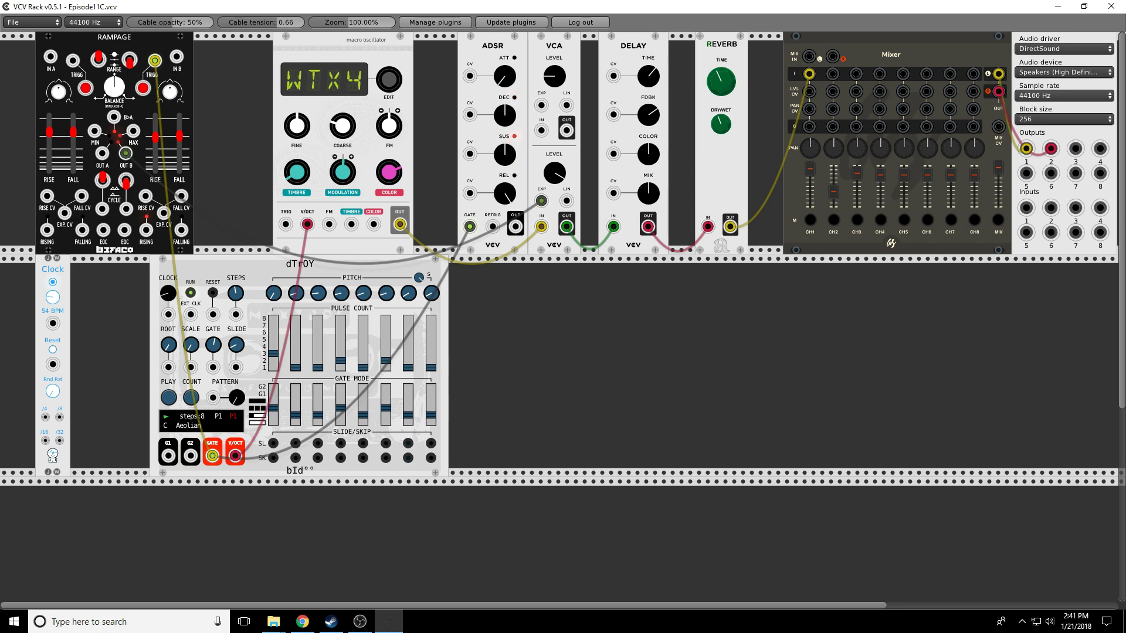
Step: Patch a cable from Rampage OUT A into the macro oscillator's TIMBRE CV input
left_click_drag(102, 153, 351, 224)
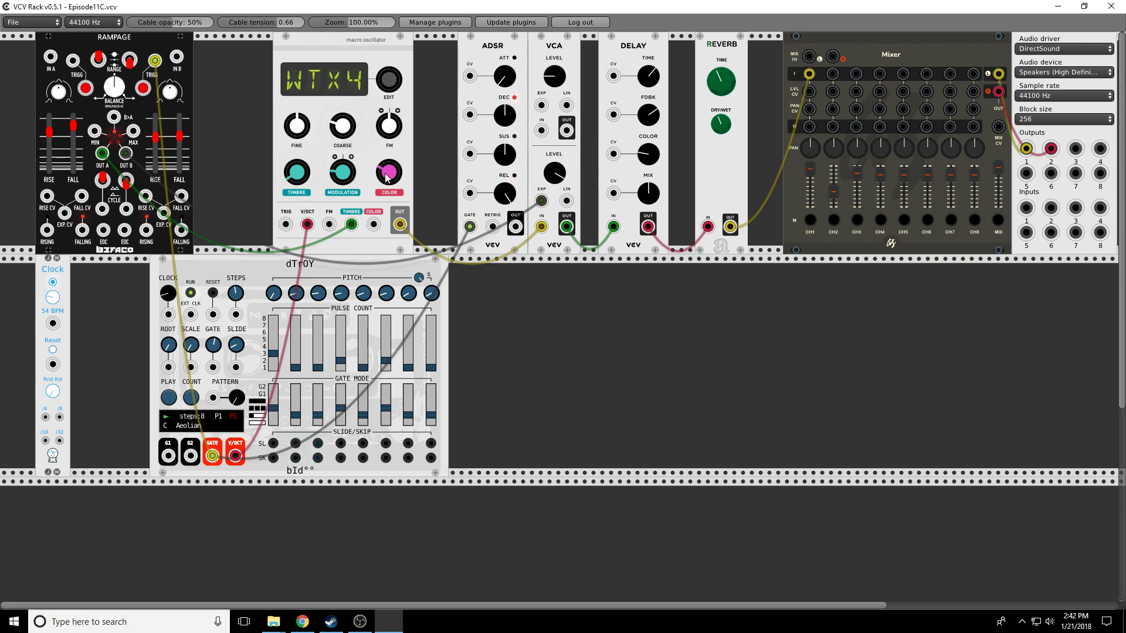
Step: Fine-tune the macro oscillator's COLOR knob while the modulated chord plays
left_click_drag(387, 177, 388, 177)
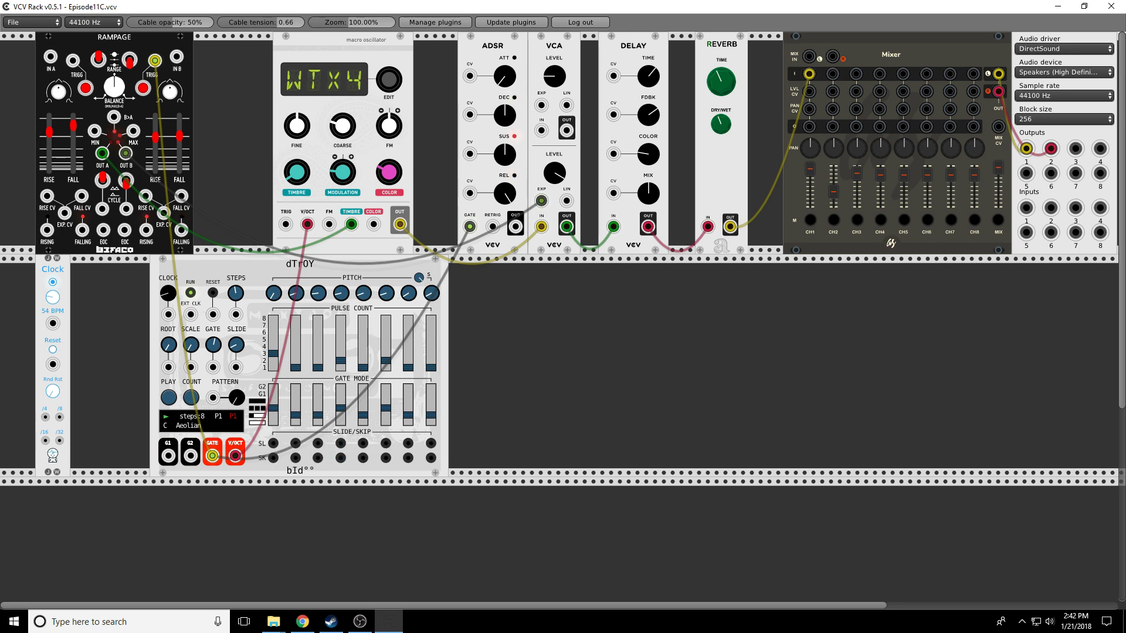